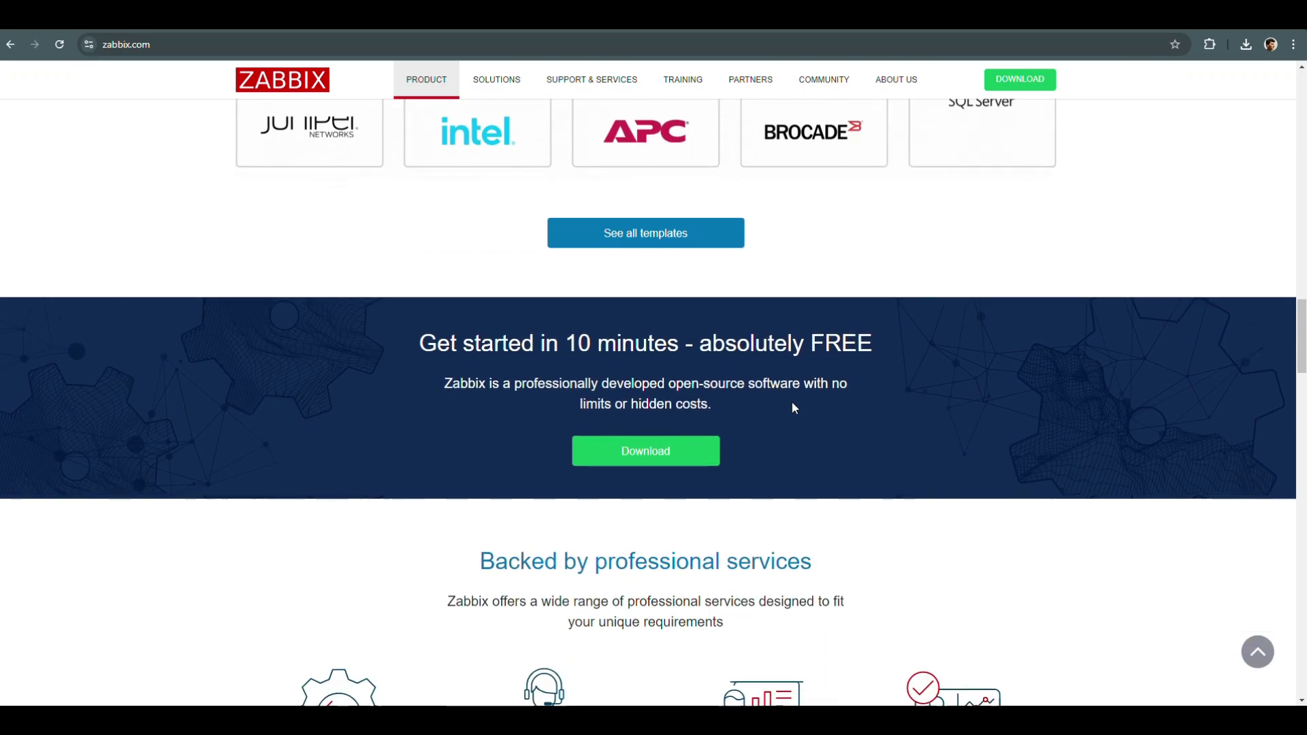
Scroll down the VMware Desktop Hypervisor page to its download cards.
{"action": "scroll", "coordinate": [791, 402], "scroll_direction": "up", "scroll_amount": 1}
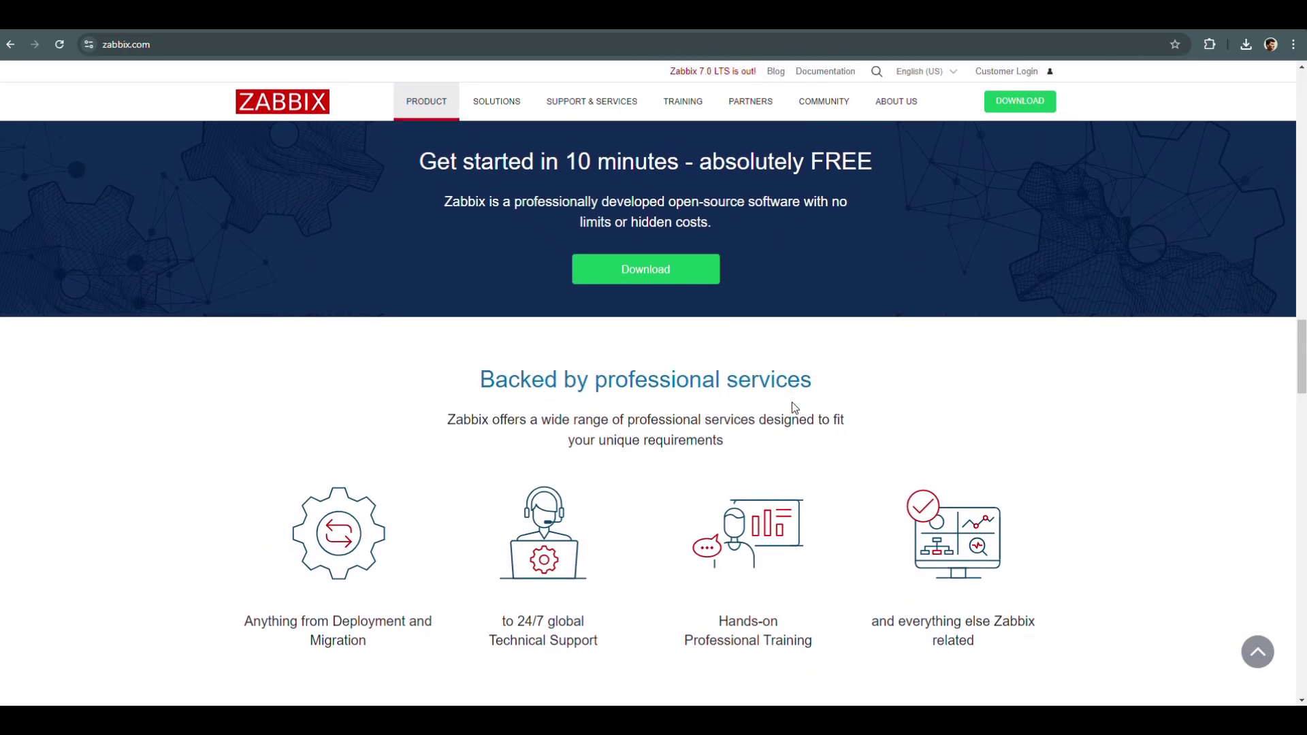
{"action": "scroll", "coordinate": [791, 402], "scroll_direction": "down", "scroll_amount": 5}
{"action": "scroll", "coordinate": [791, 407], "scroll_direction": "down", "scroll_amount": 7}
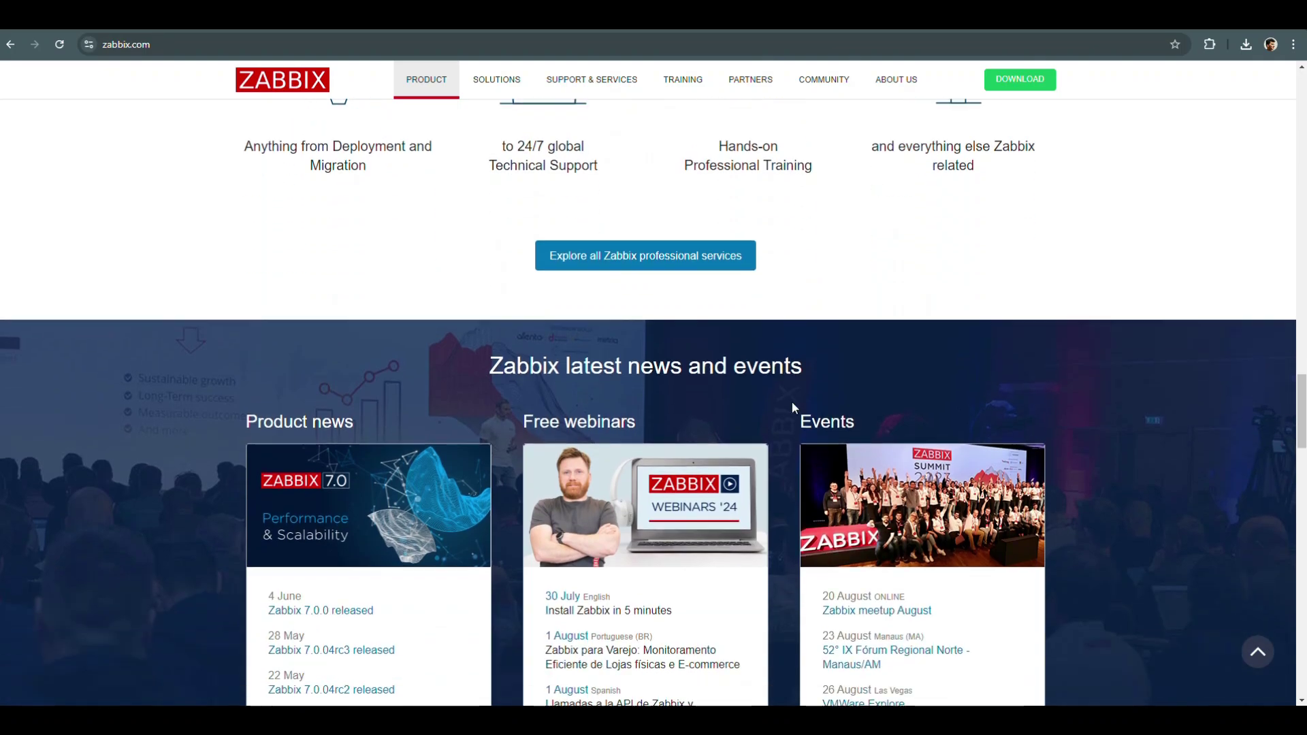
{"action": "scroll", "coordinate": [785, 436], "scroll_direction": "down", "scroll_amount": 6}
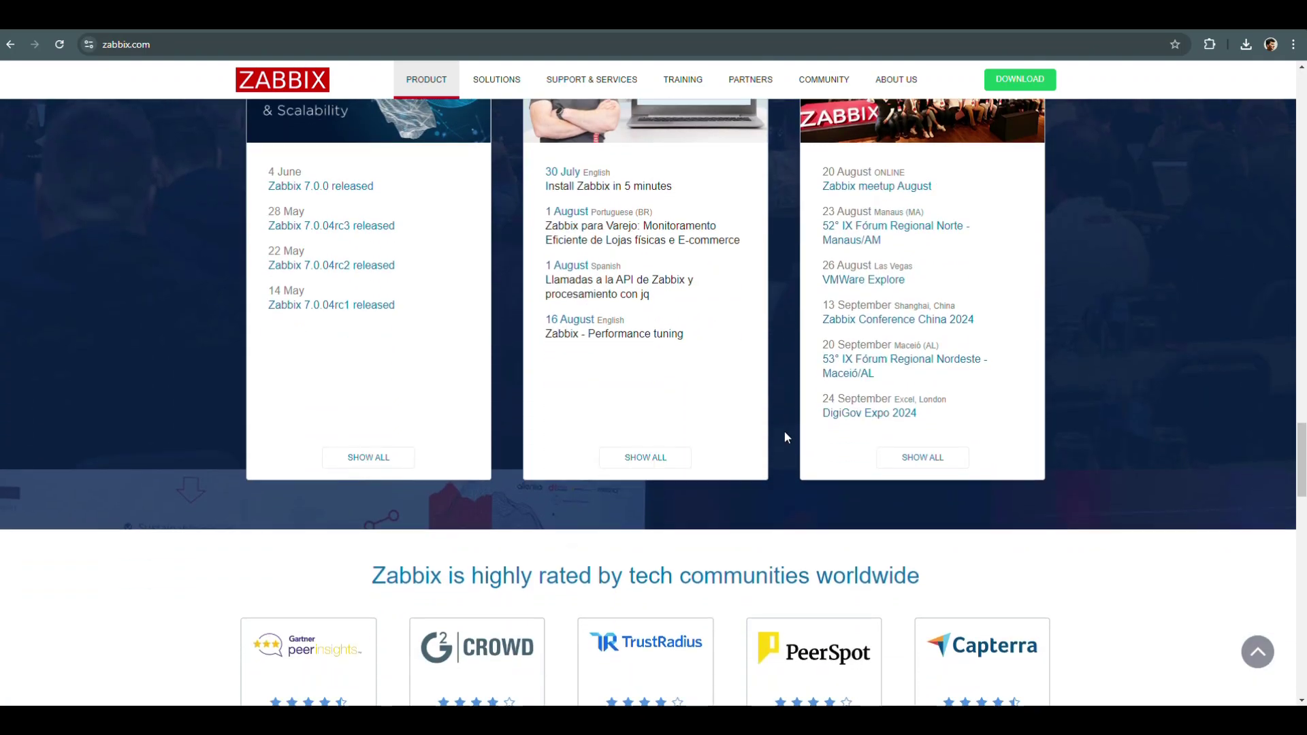
{"action": "scroll", "coordinate": [786, 436], "scroll_direction": "down", "scroll_amount": 6}
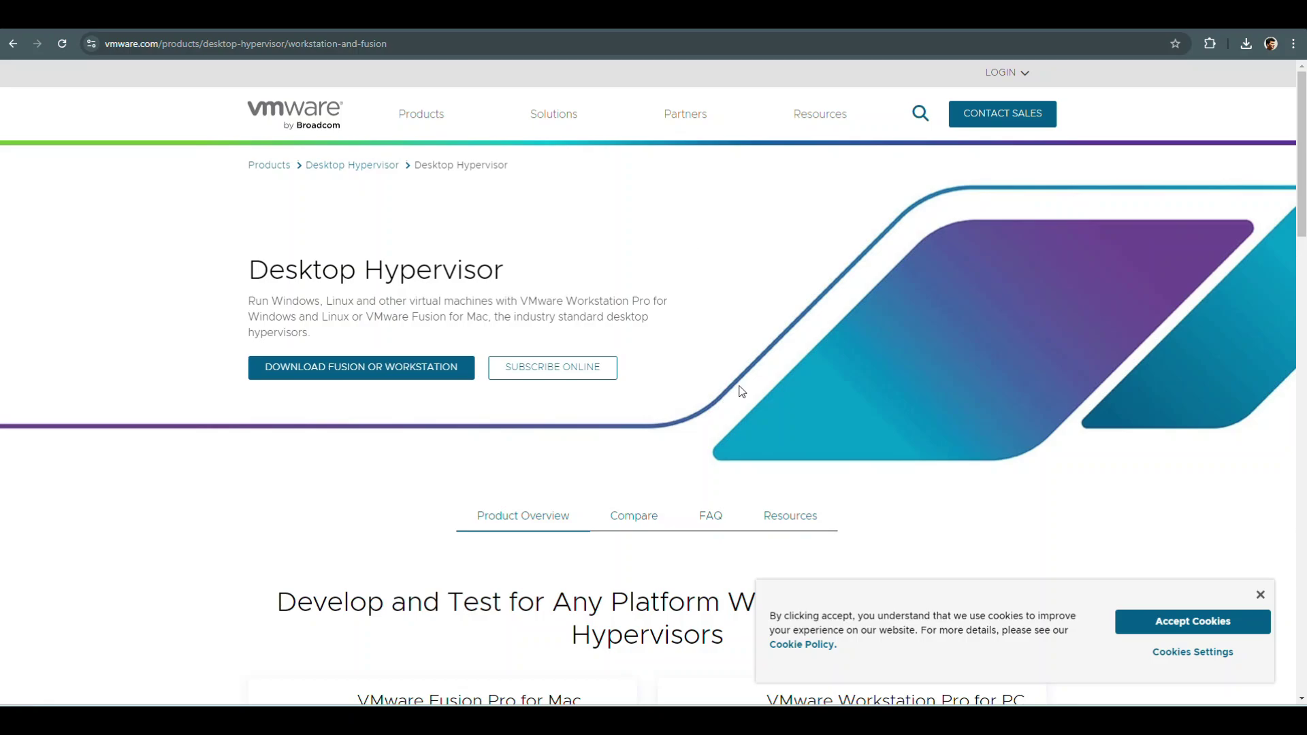
{"action": "scroll", "coordinate": [740, 389], "scroll_direction": "down", "scroll_amount": 6}
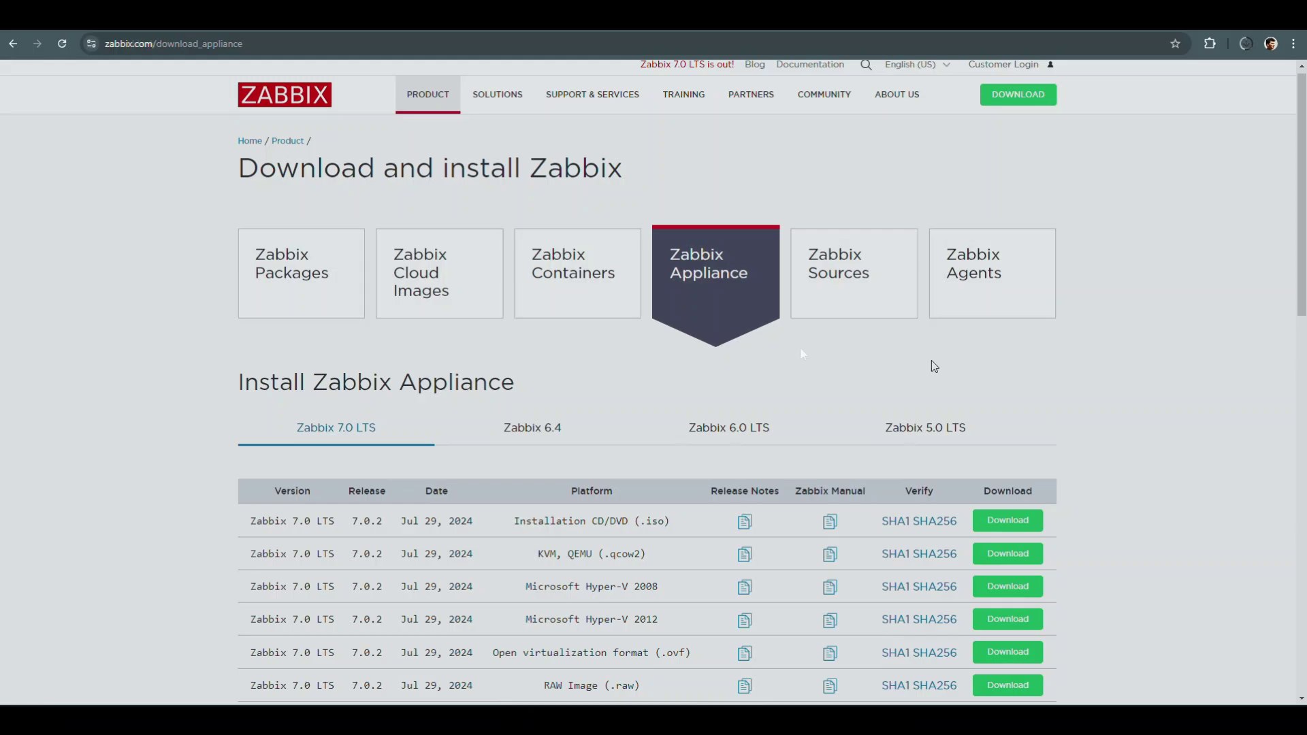
{"action": "scroll", "coordinate": [932, 361], "scroll_direction": "down", "scroll_amount": 2}
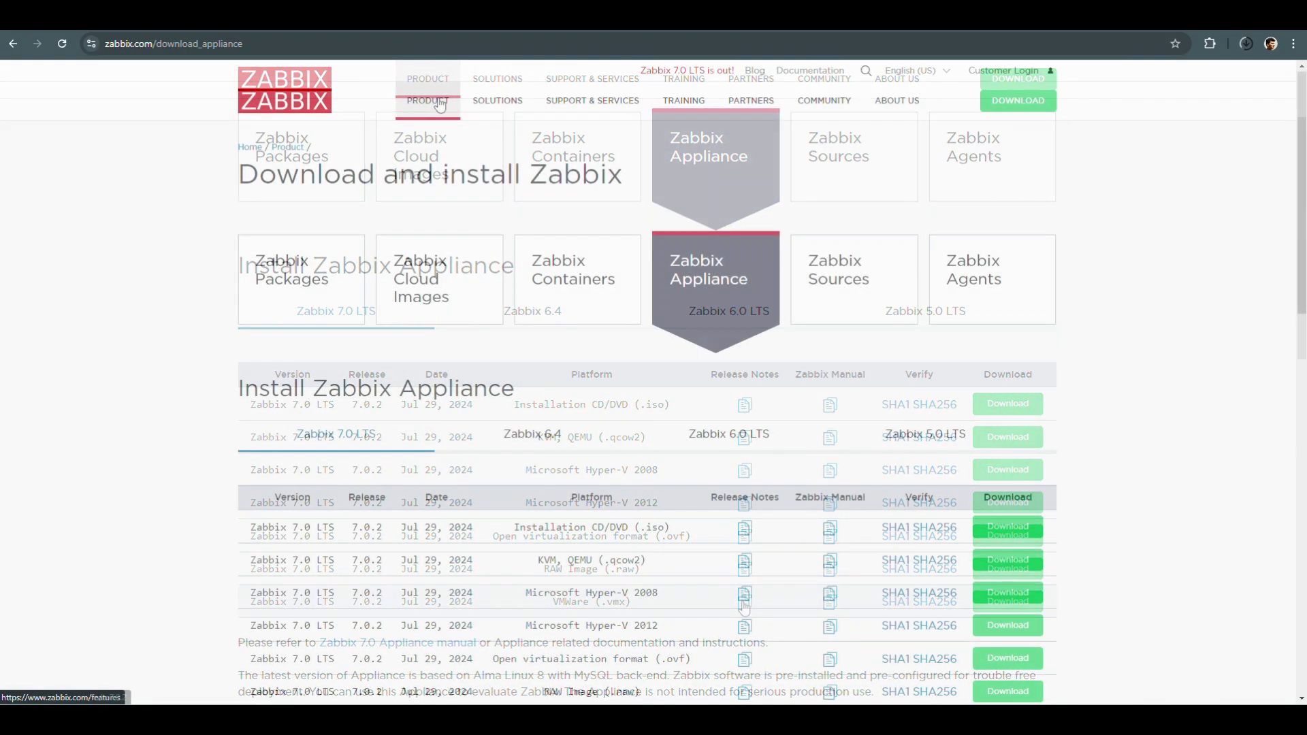
{"action": "mouse_move", "coordinate": [441, 104]}
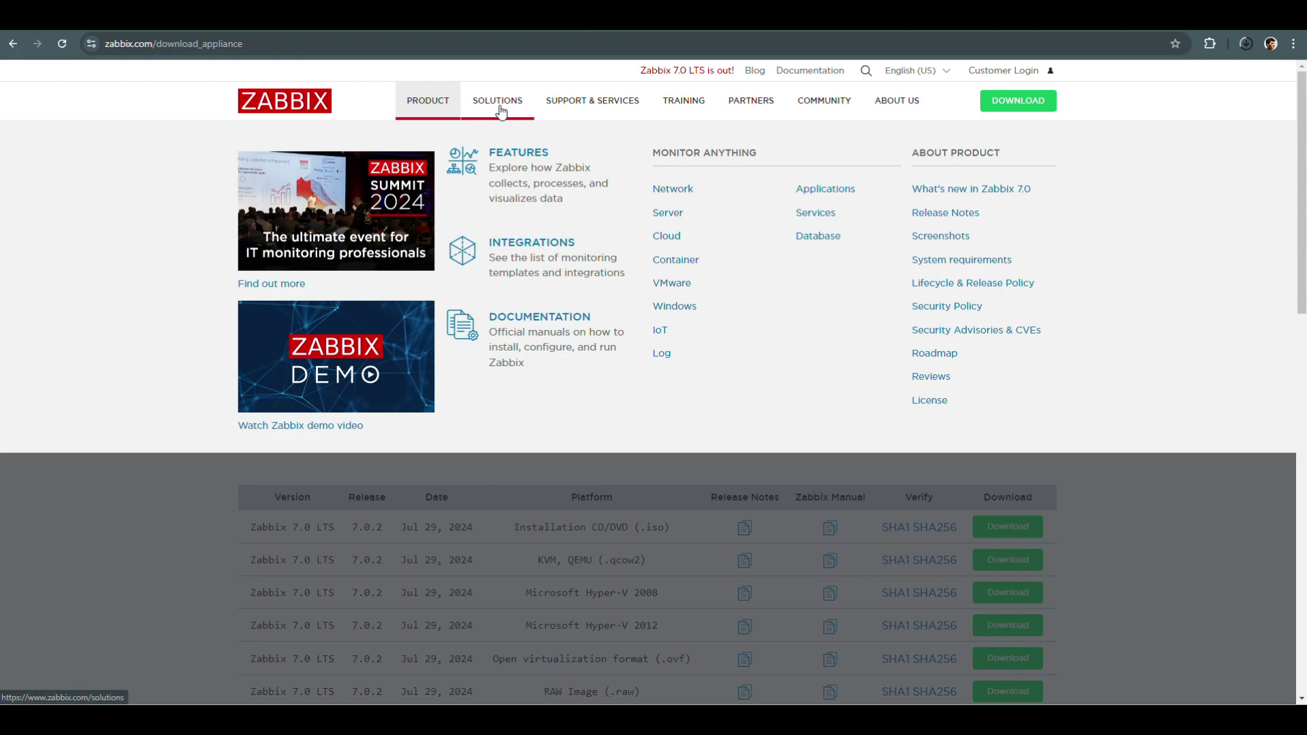
{"action": "mouse_move", "coordinate": [500, 111]}
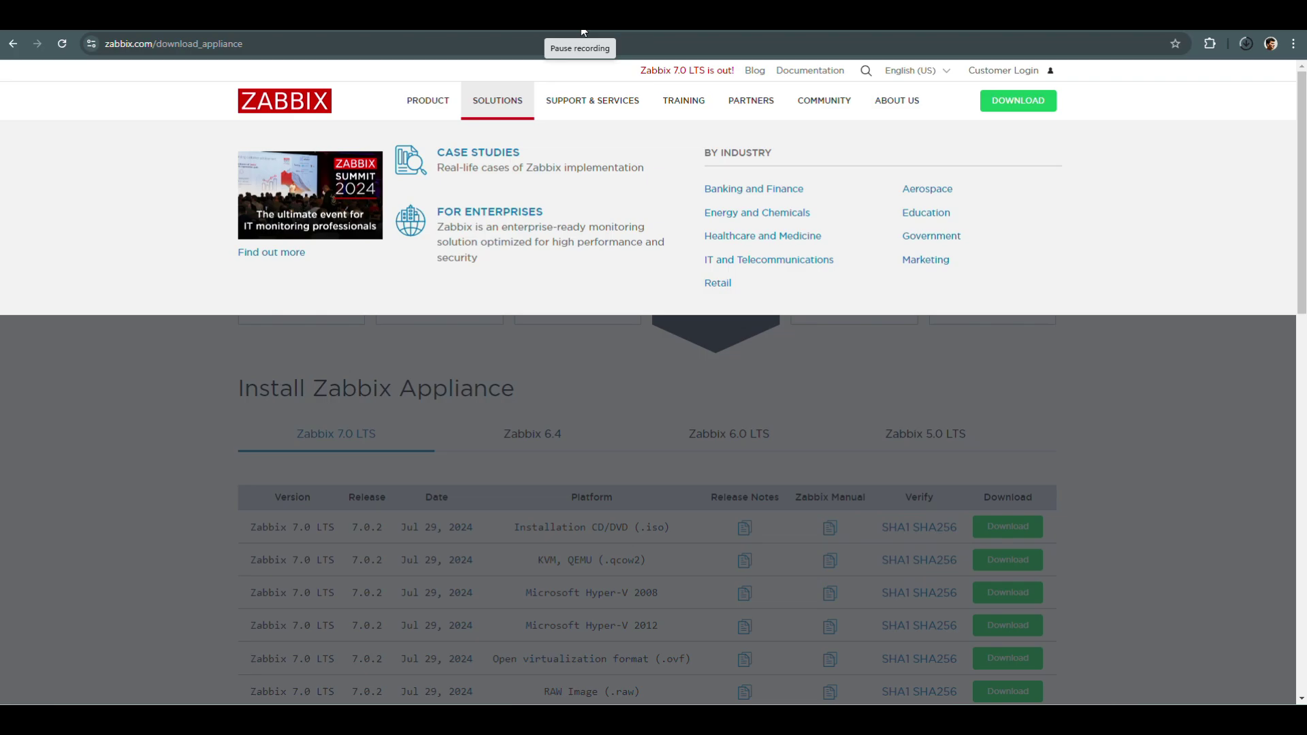
{"action": "mouse_move", "coordinate": [592, 102]}
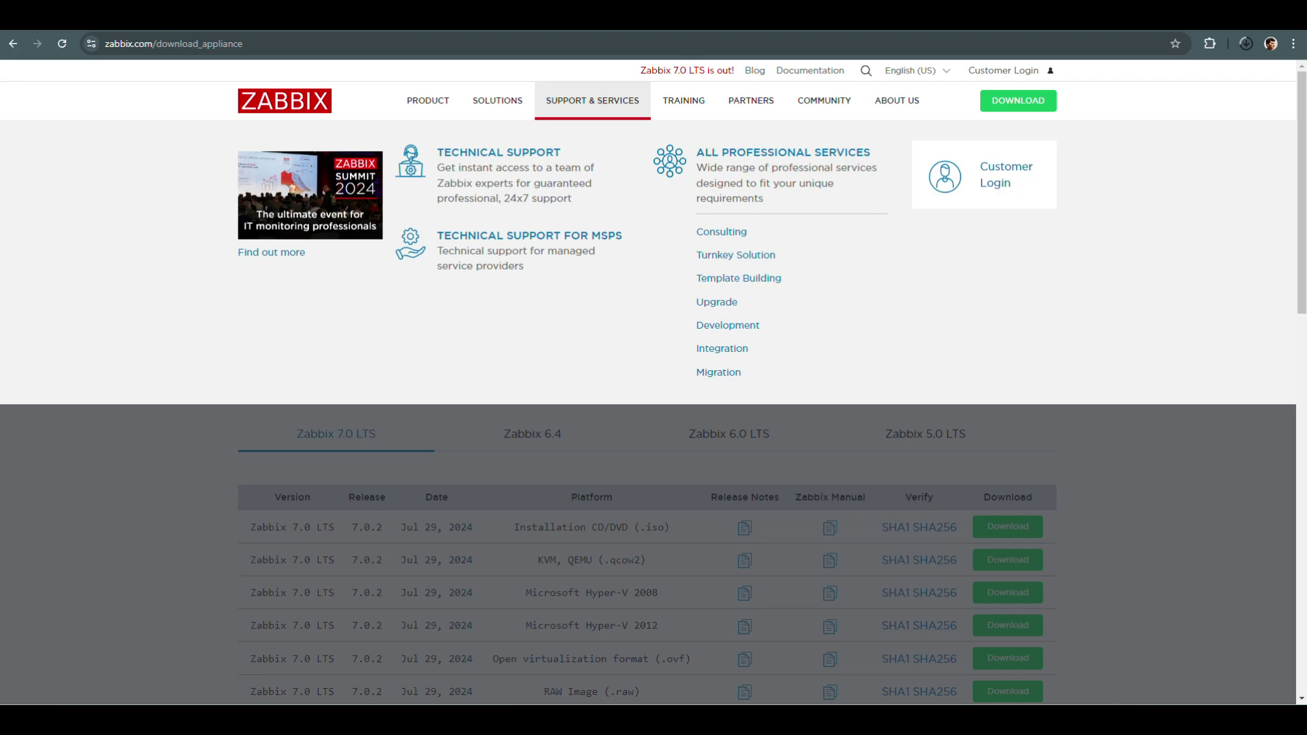
{"action": "mouse_move", "coordinate": [684, 109]}
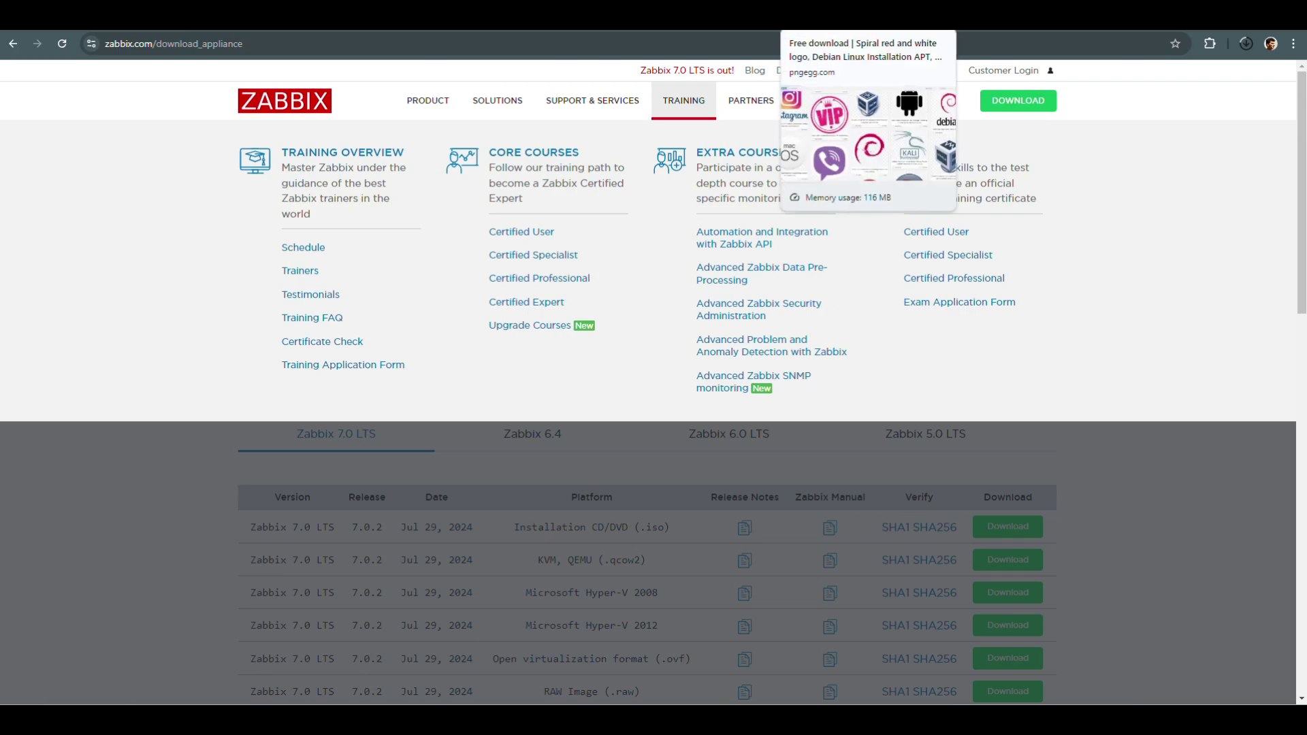
{"action": "mouse_move", "coordinate": [758, 117]}
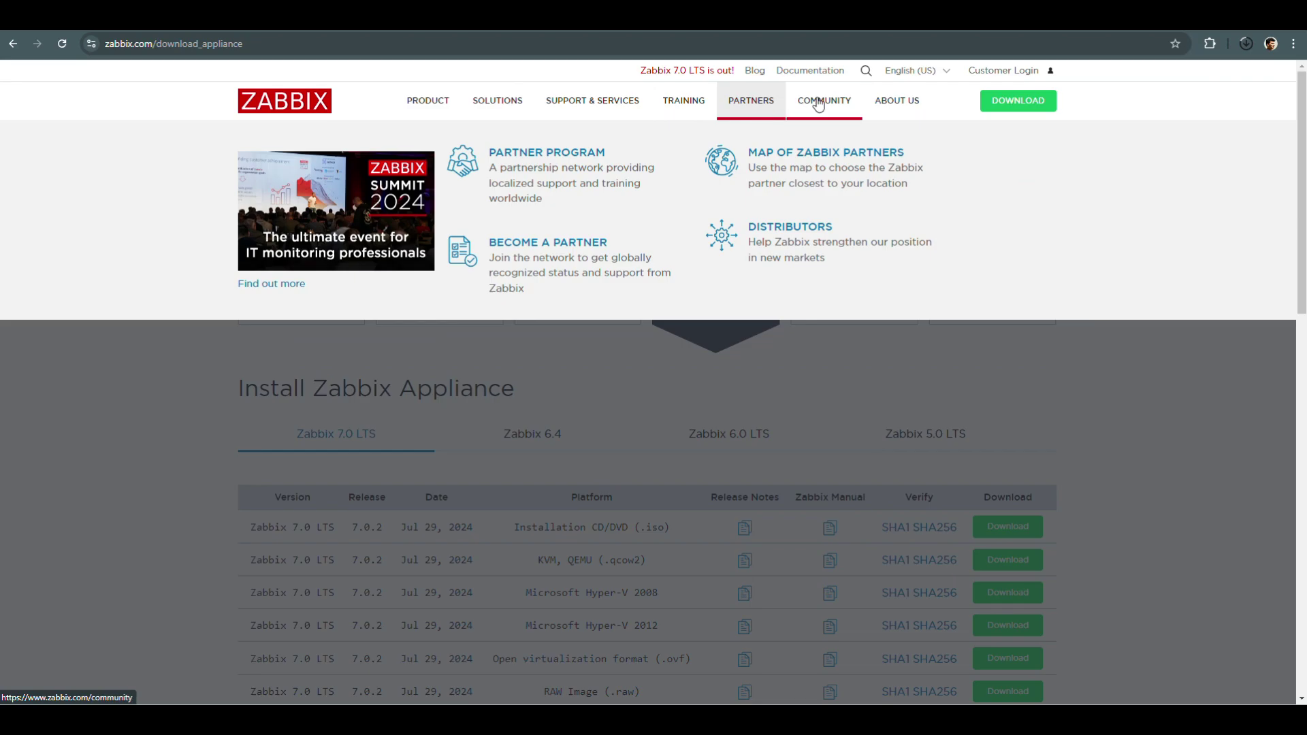
{"action": "mouse_move", "coordinate": [837, 109]}
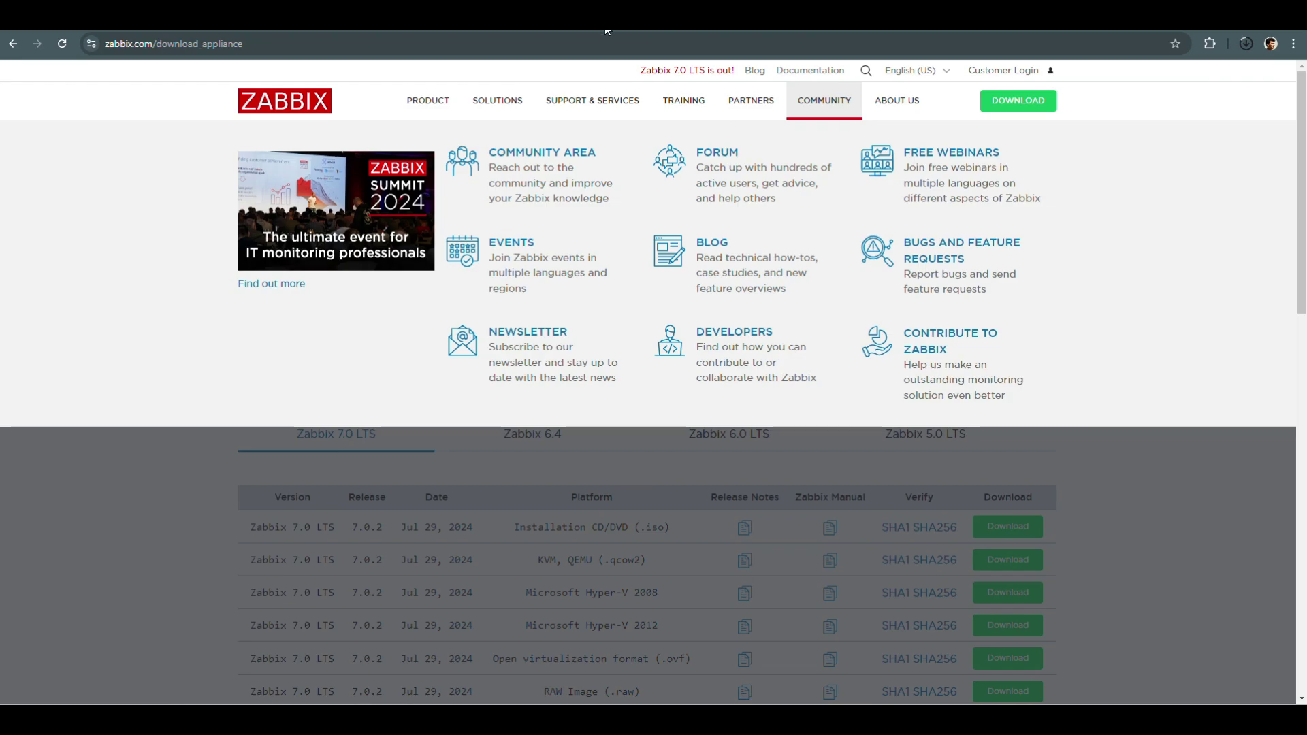
{"action": "scroll", "coordinate": [1036, 527], "scroll_direction": "down", "scroll_amount": 3}
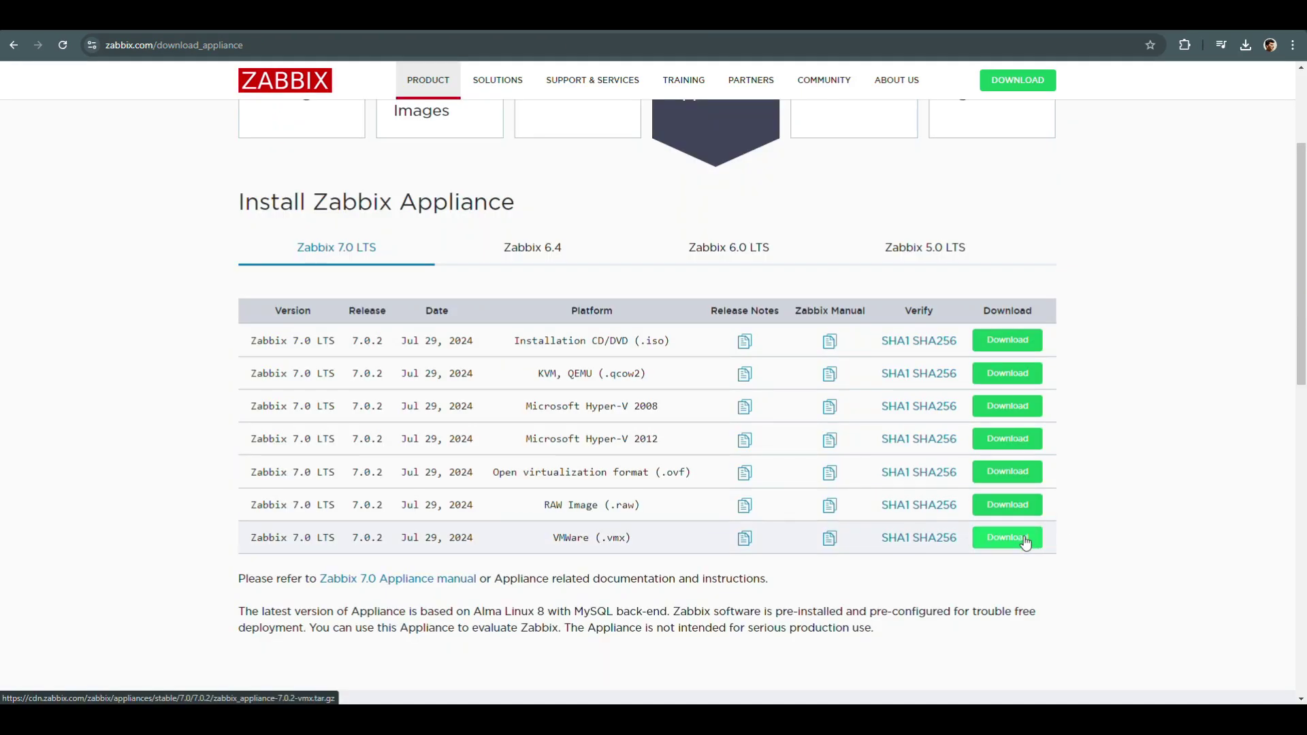
Download and save the Zabbix 7.0.2 VMware (.vmx) appliance archive.
{"action": "left_click", "coordinate": [1025, 542]}
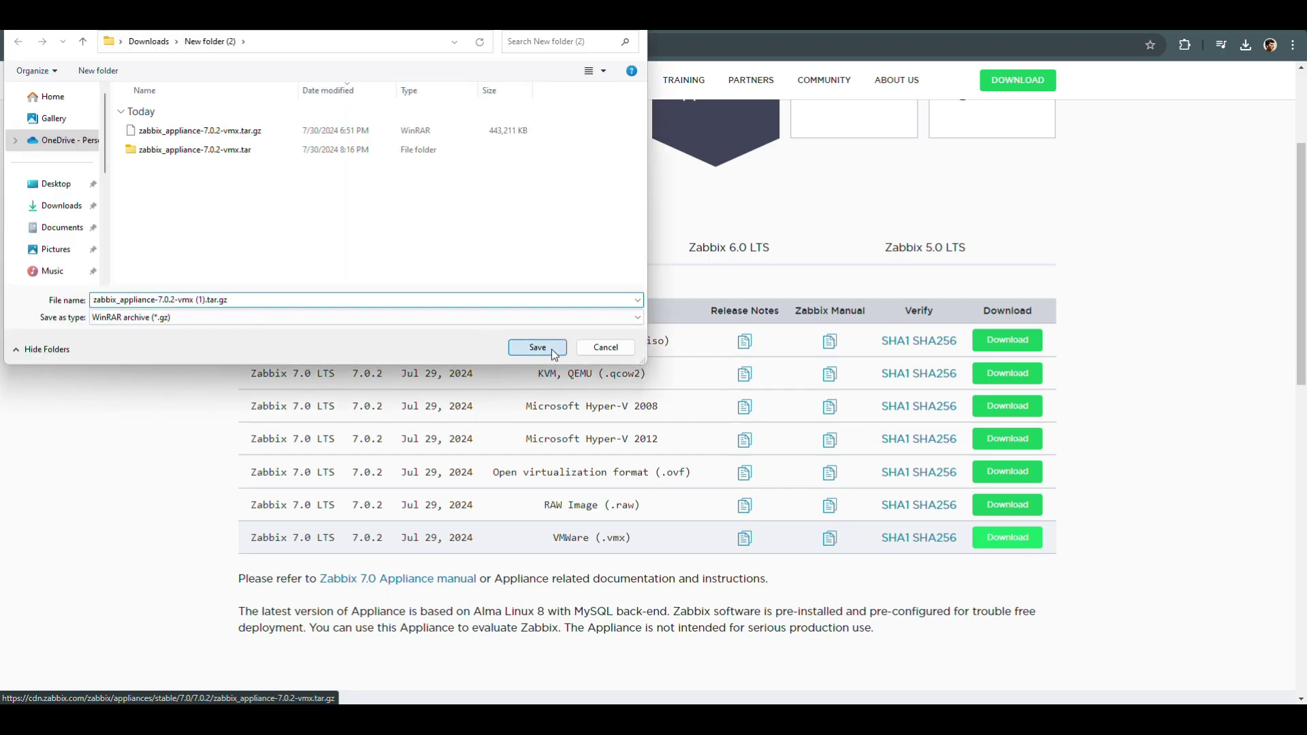
{"action": "left_click", "coordinate": [537, 347]}
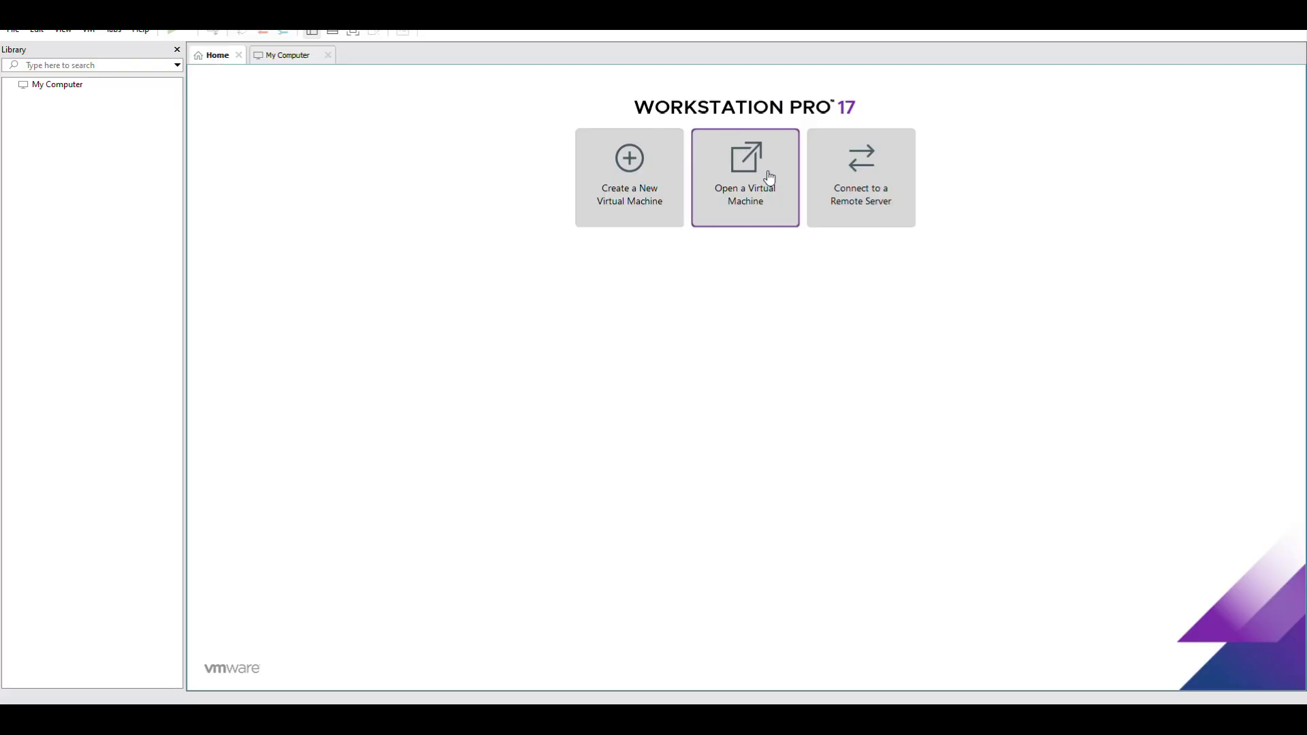
Open zabbix_appliance-7.0.2.vmx from Downloads > New folder (2) > zabbix_appliance-7.0.2-vmx.tar > zabbix_appliance-7.0.2-vmx.
{"action": "left_click", "coordinate": [770, 177]}
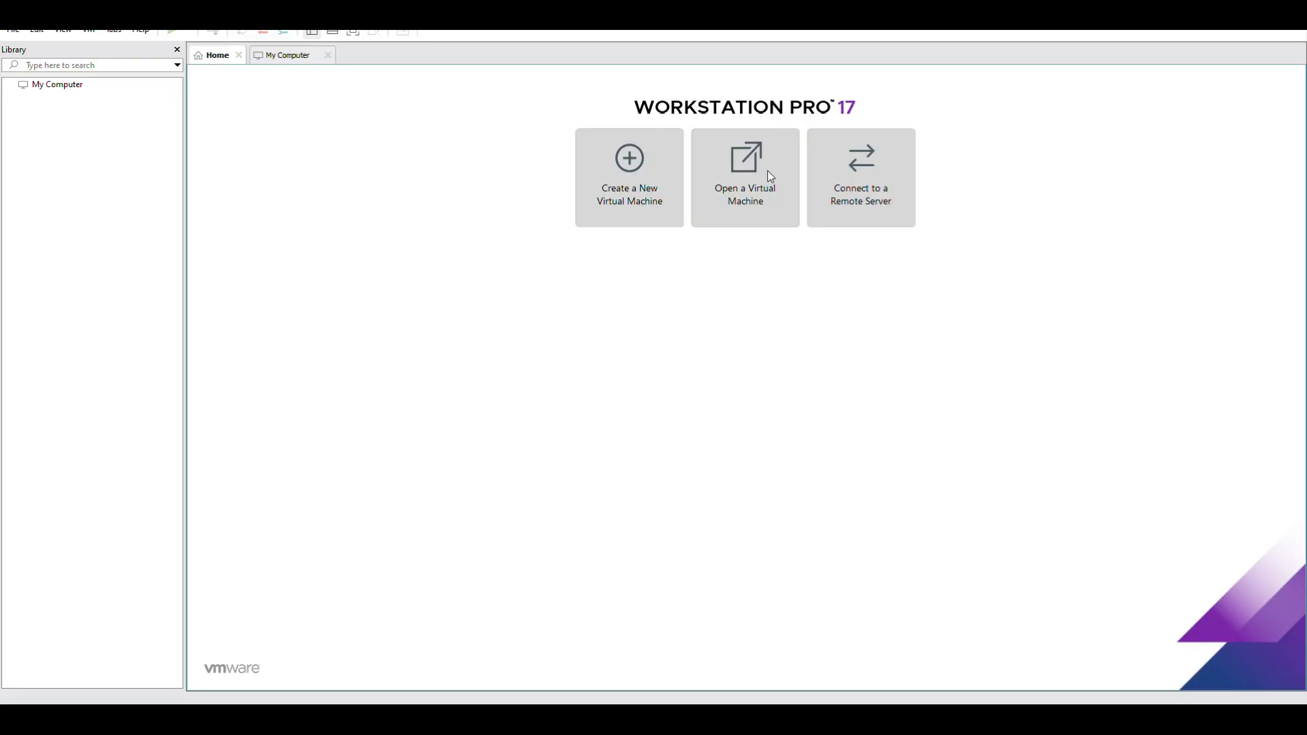
{"action": "left_click", "coordinate": [188, 146]}
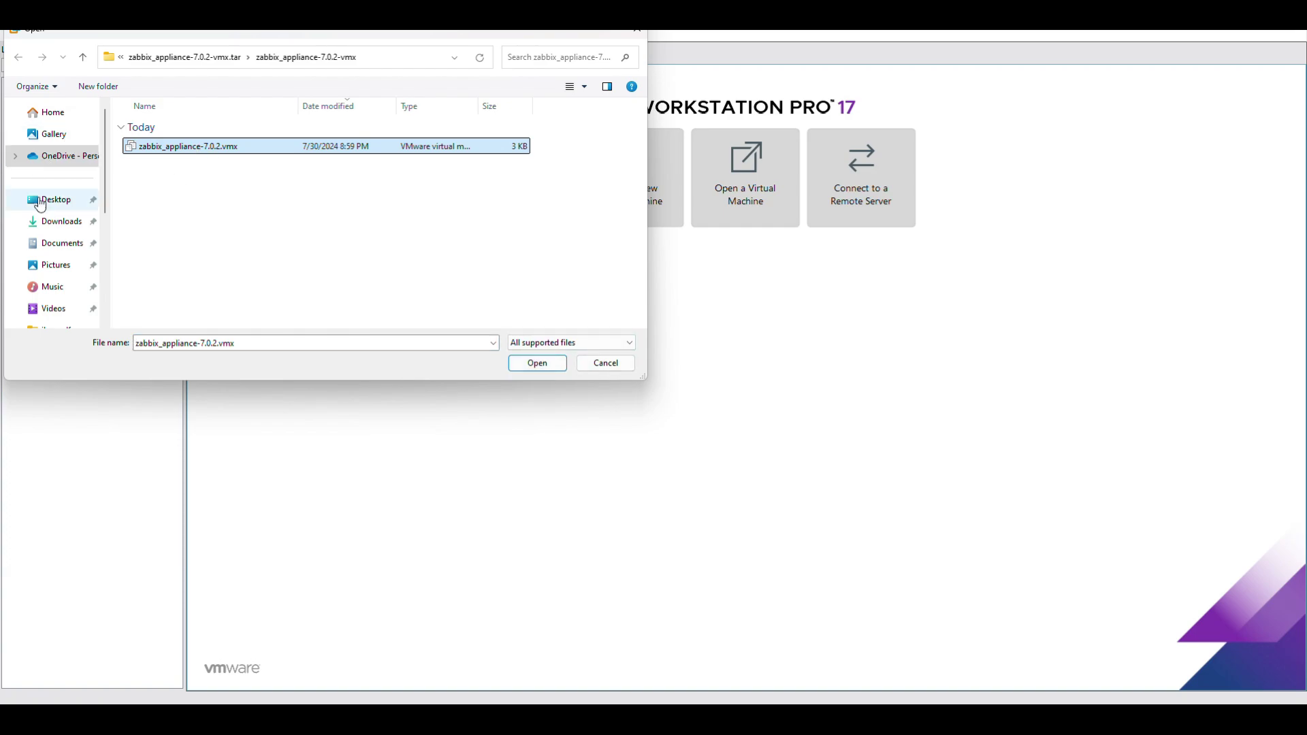
{"action": "left_click", "coordinate": [48, 222]}
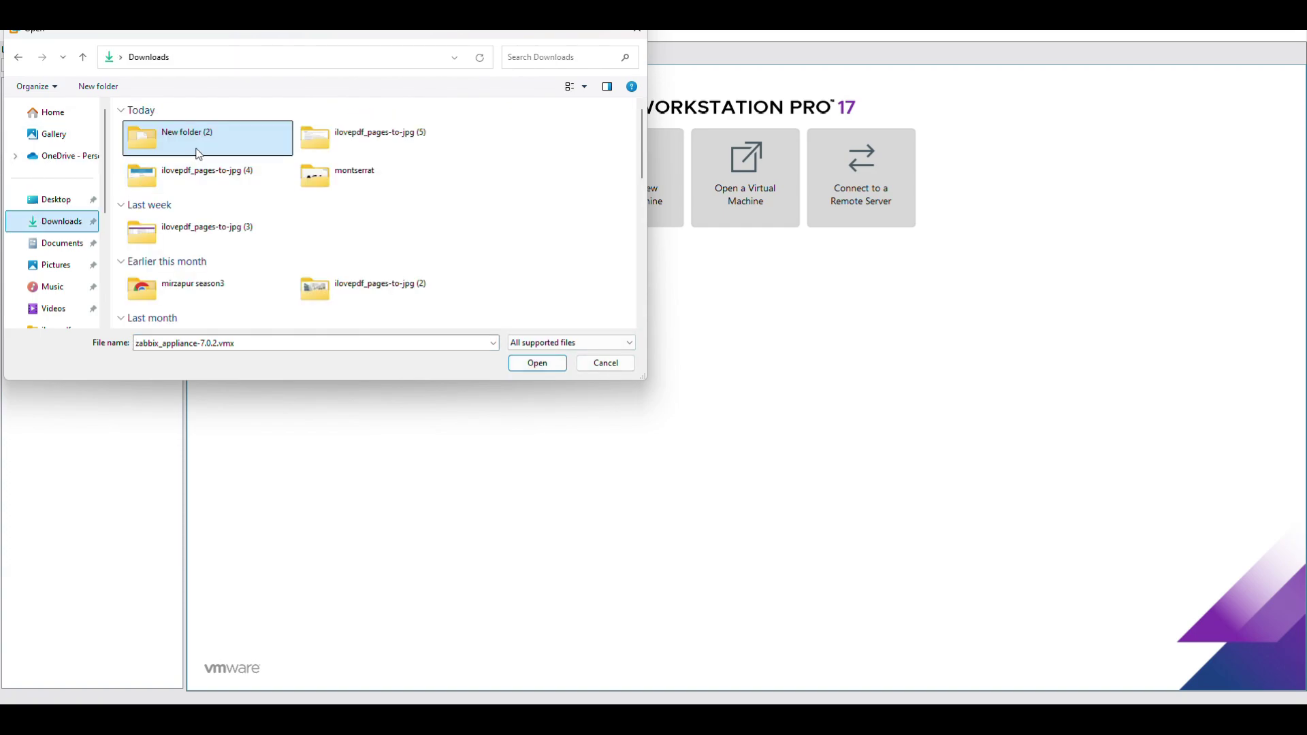
{"action": "double_click", "coordinate": [196, 147]}
{"action": "double_click", "coordinate": [172, 144]}
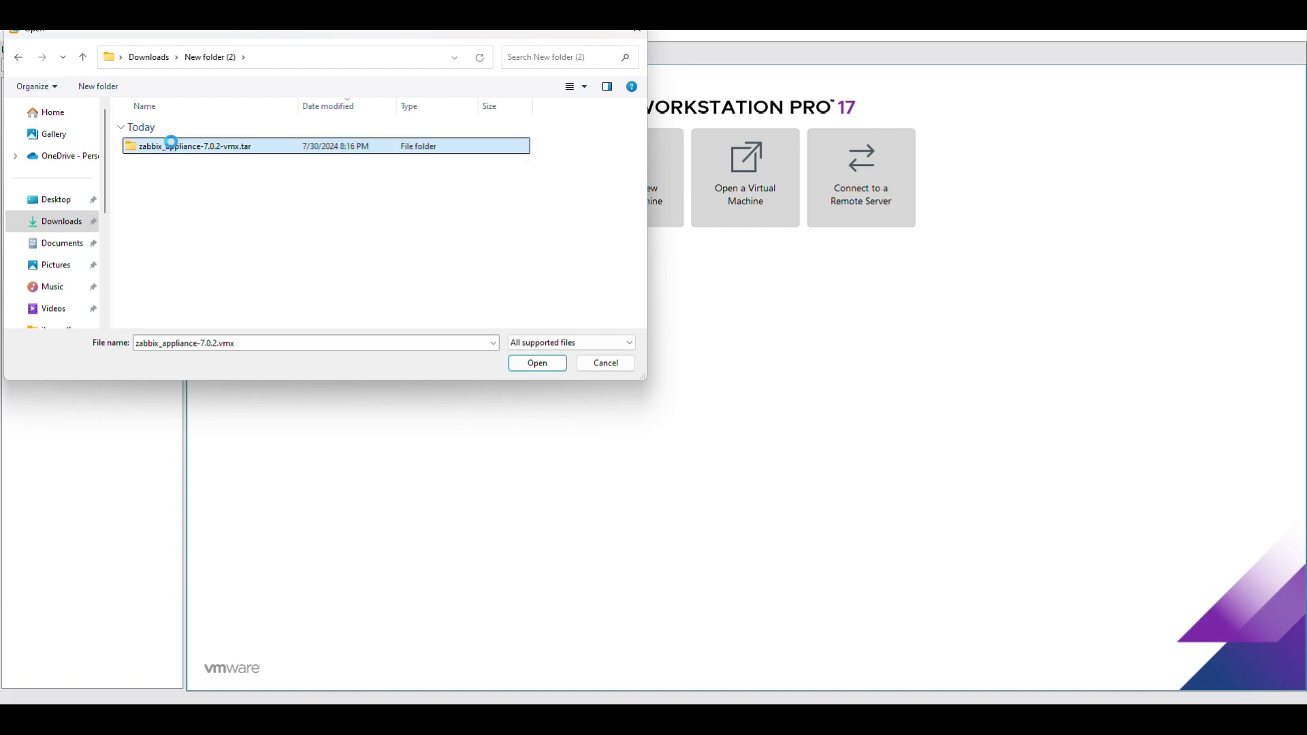
{"action": "right_click", "coordinate": [172, 145]}
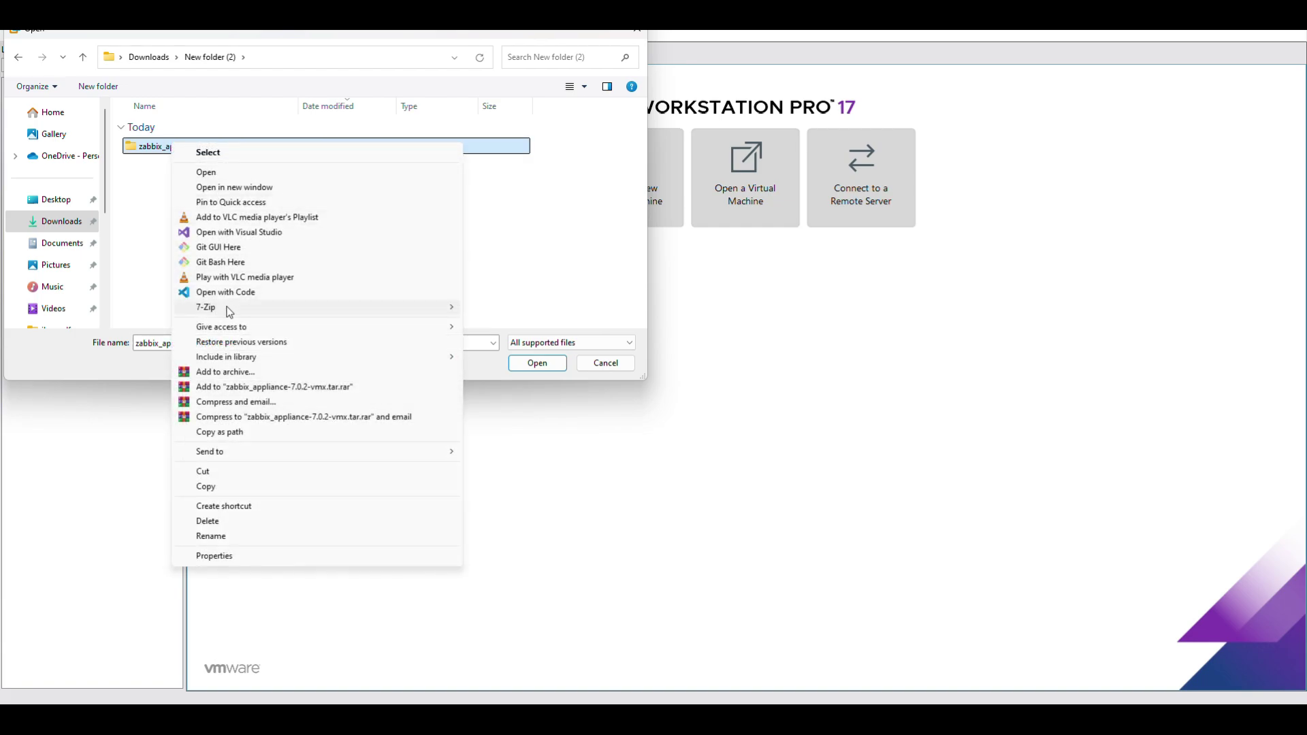
{"action": "left_click", "coordinate": [103, 262]}
{"action": "double_click", "coordinate": [181, 153]}
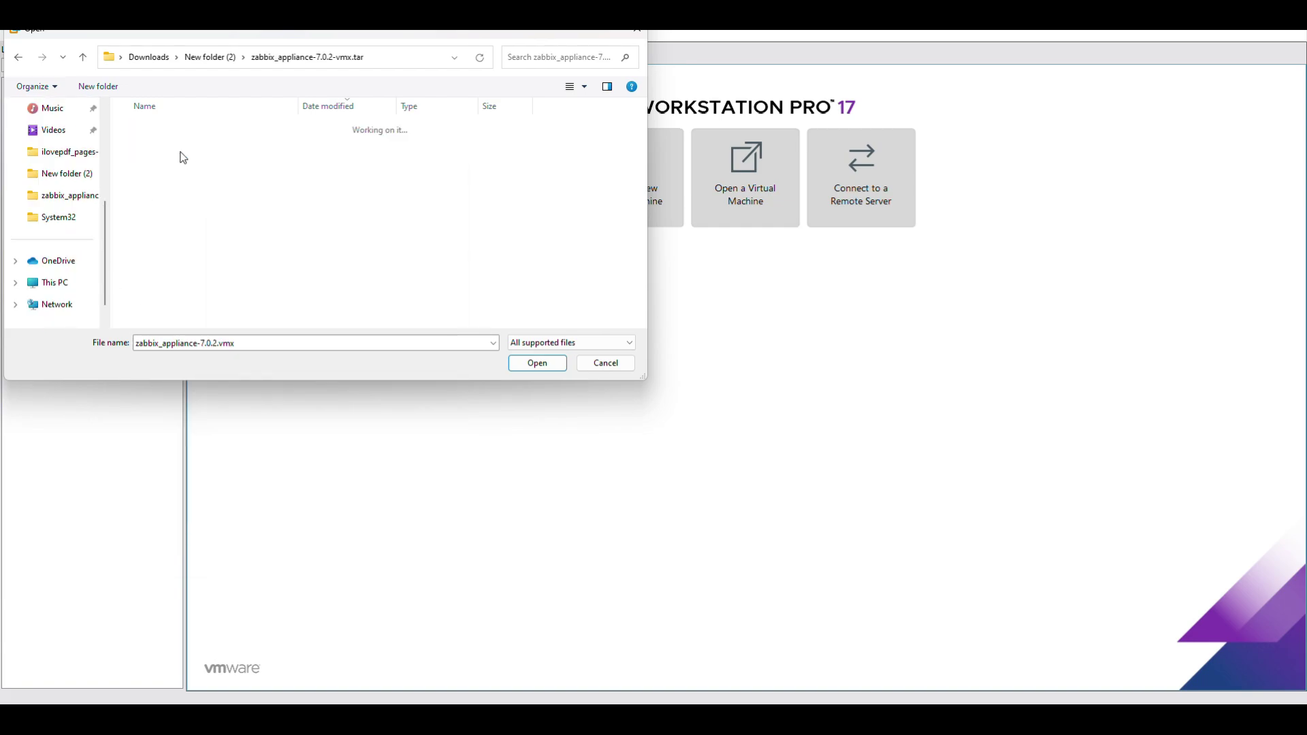
{"action": "double_click", "coordinate": [183, 147]}
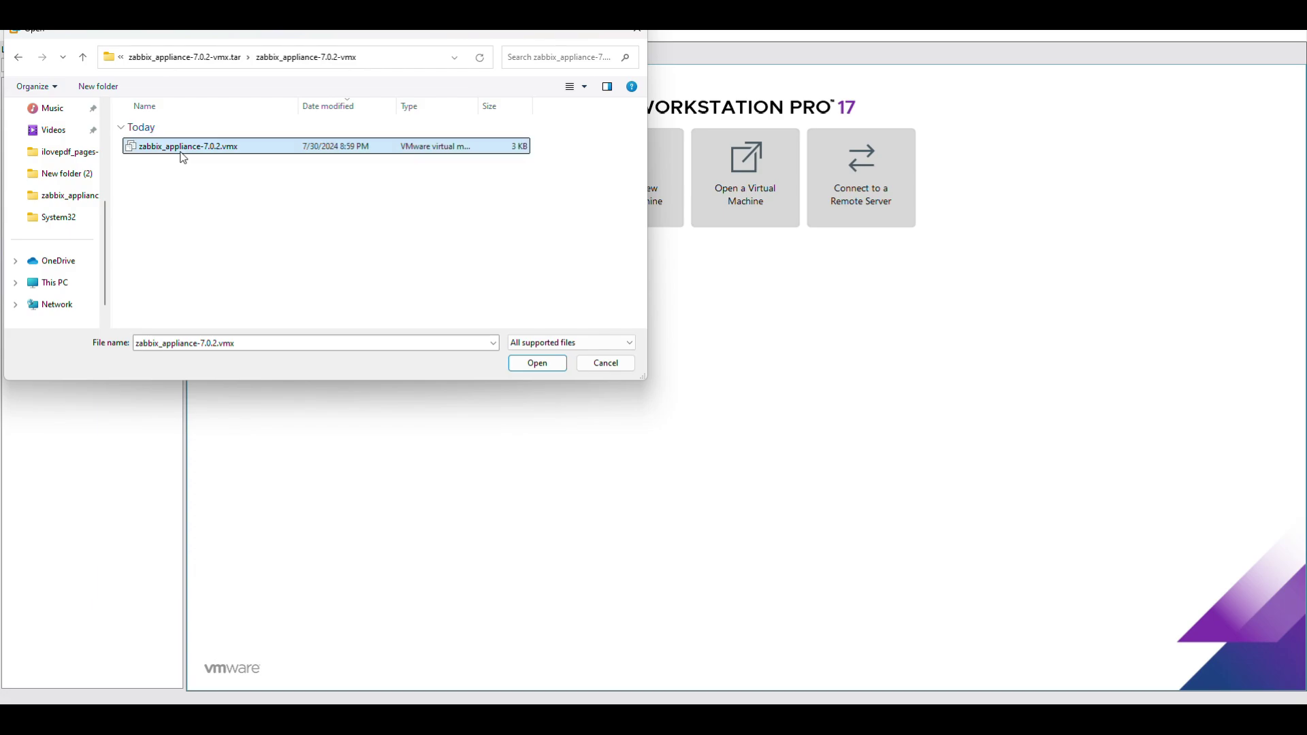
{"action": "double_click", "coordinate": [183, 148]}
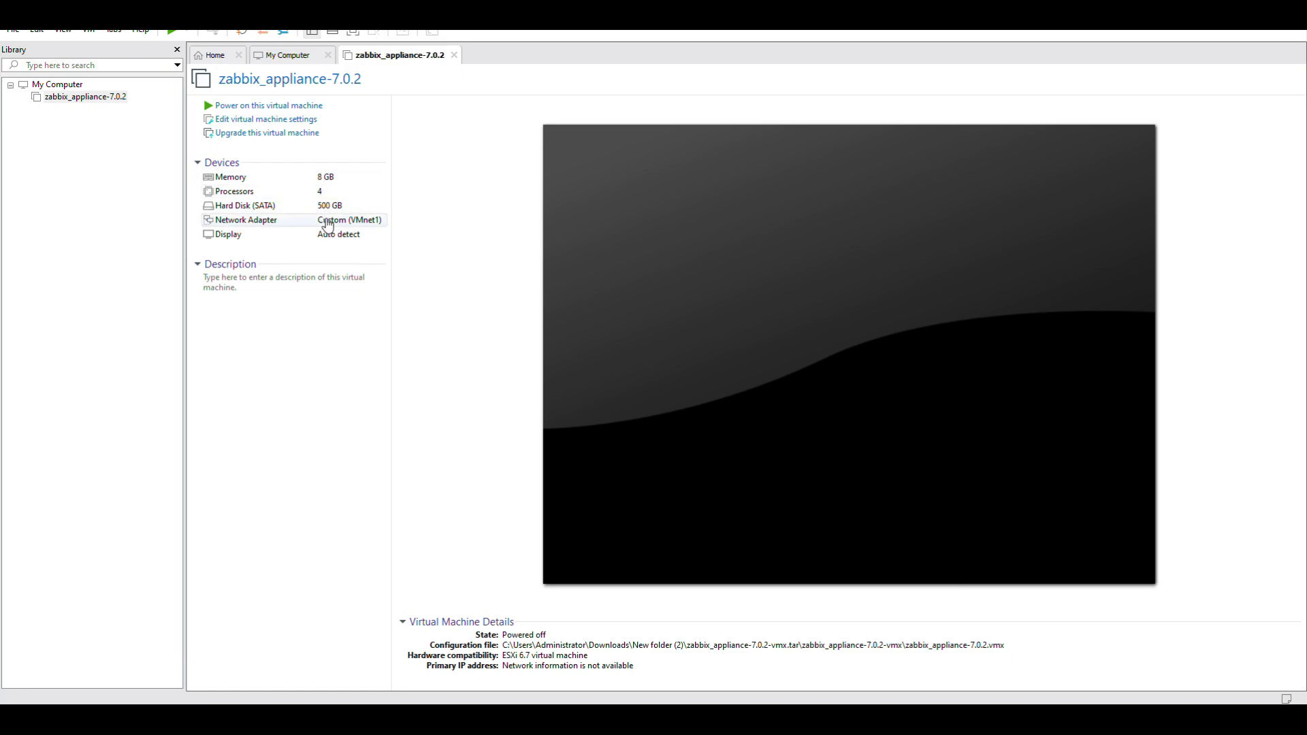
Power on the zabbix_appliance-7.0.2 VM and boot its default GRUB entry.
{"action": "left_click", "coordinate": [301, 106]}
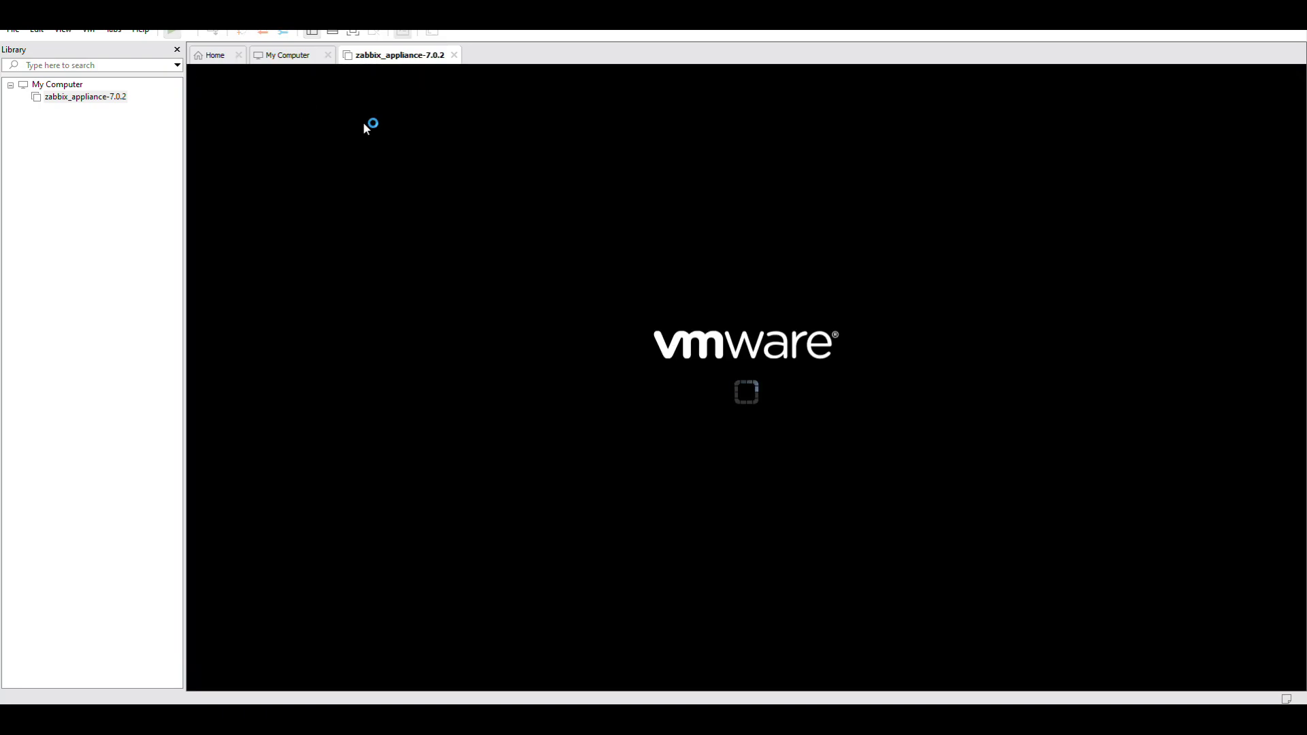
{"action": "left_click", "coordinate": [754, 427]}
{"action": "key", "text": "Return"}
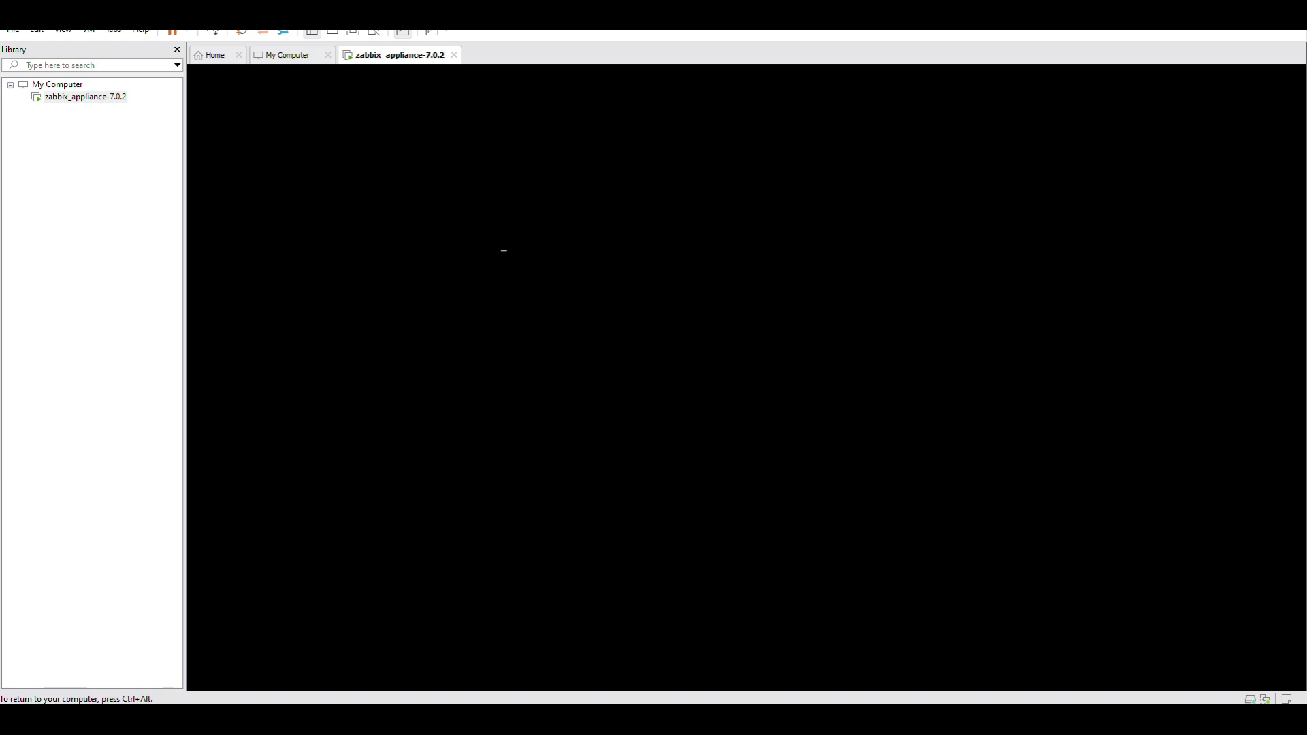
{"action": "key", "text": "ctrl+alt"}
{"action": "key", "text": "F9"}
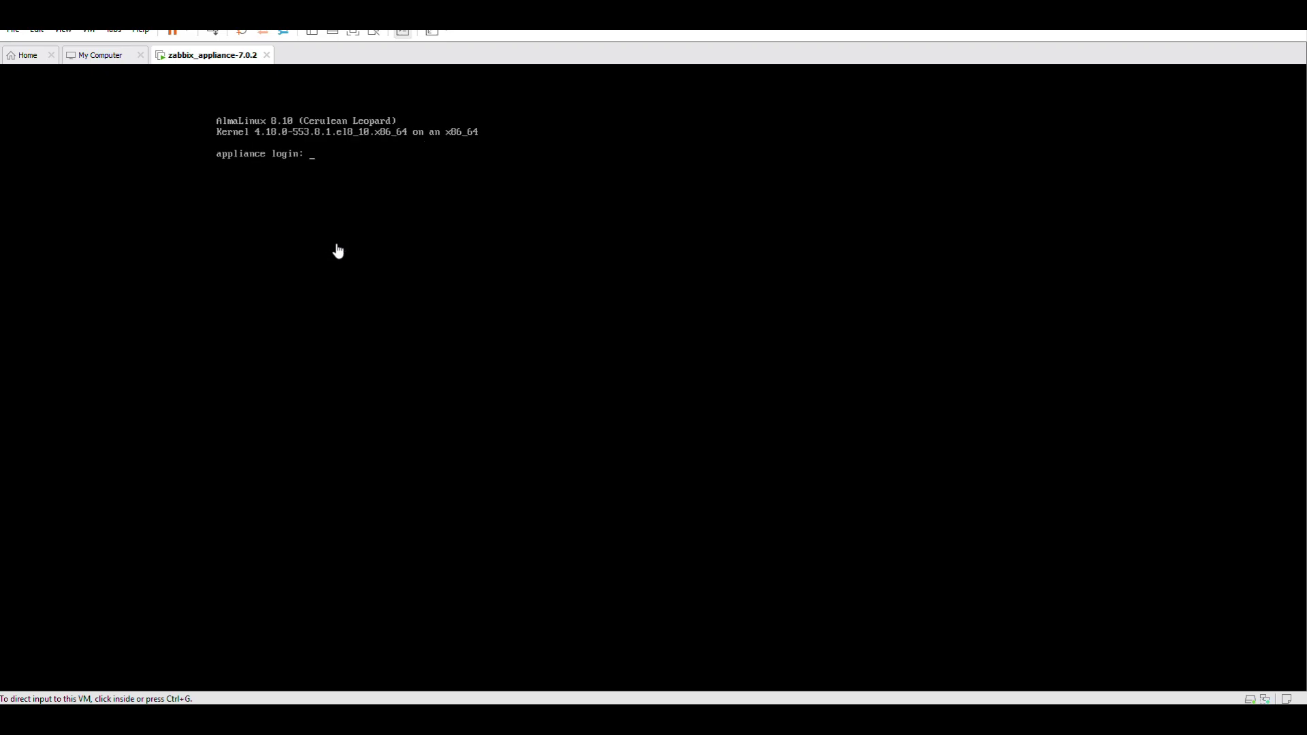
Log into the appliance console as root and run 'ip addr show', revealing 192.168.10.136.
{"action": "left_click", "coordinate": [367, 234]}
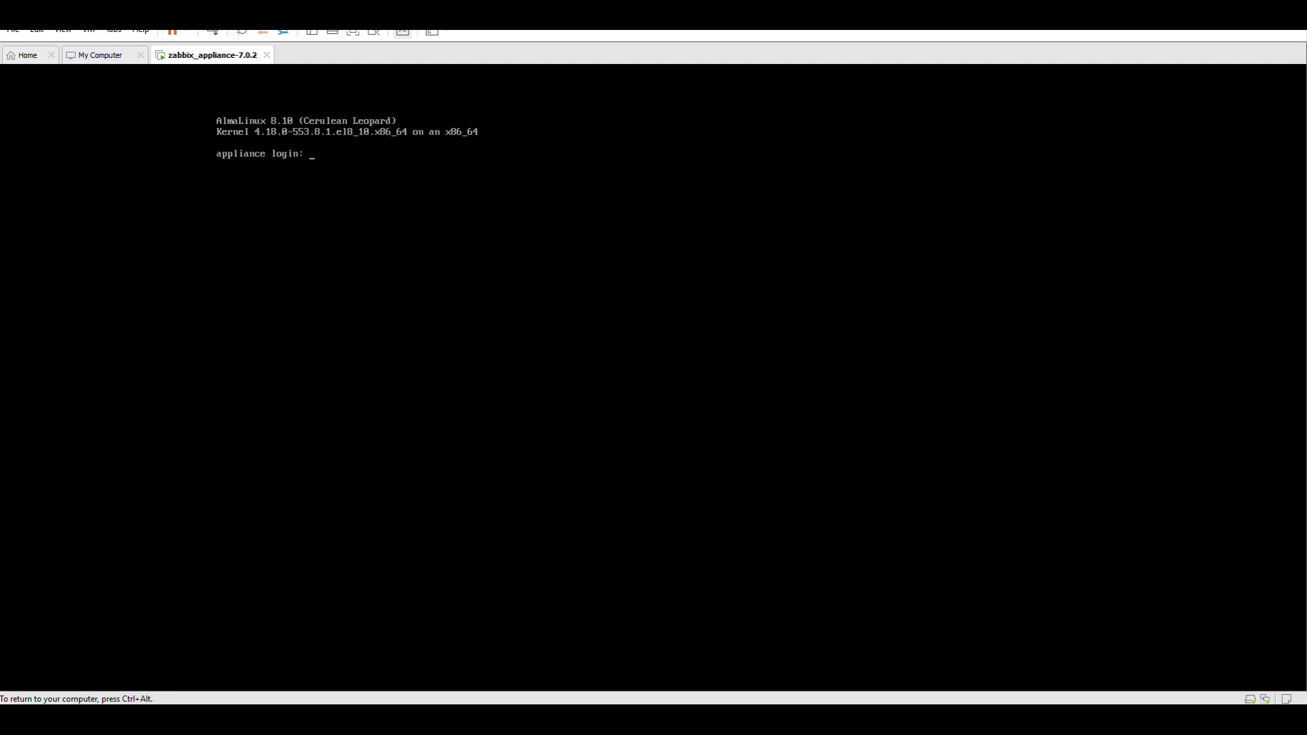
{"action": "type", "text": "root"}
{"action": "key", "text": "Return"}
{"action": "key", "text": "Return"}
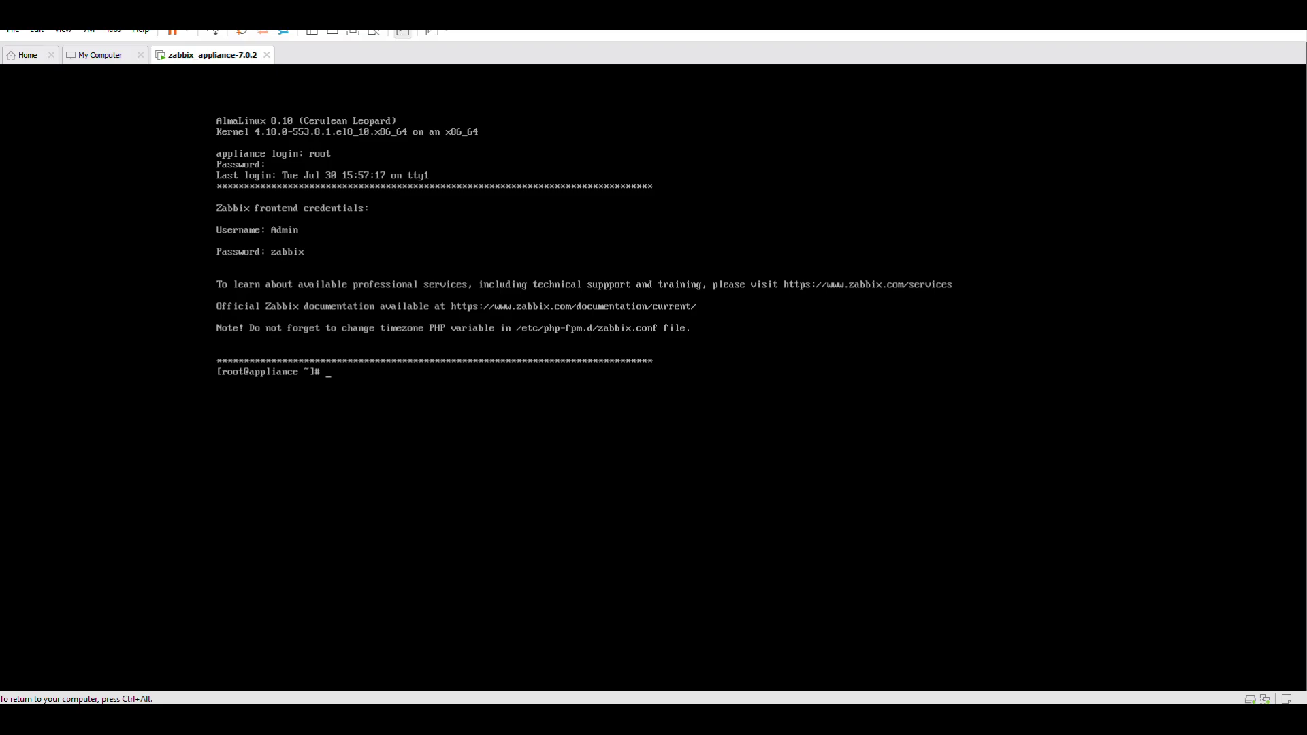
{"action": "type", "text": "ip addr show"}
{"action": "key", "text": "Return"}
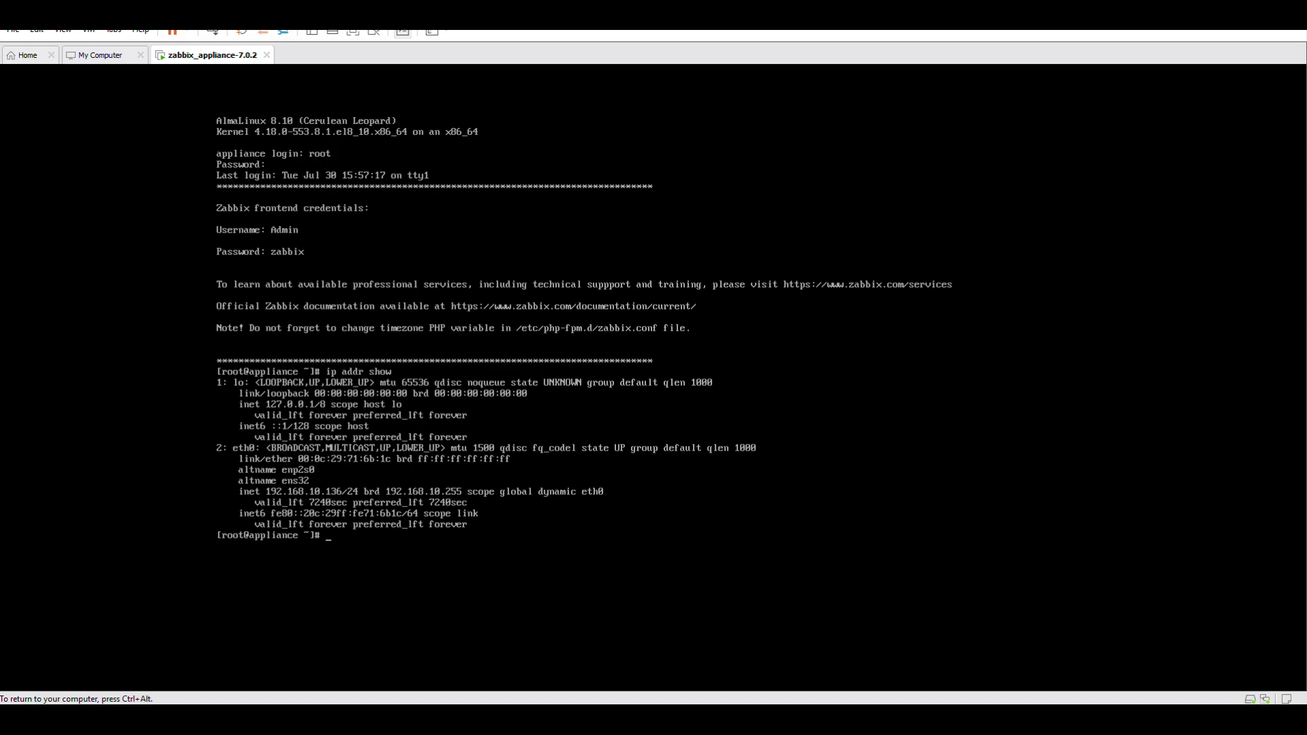
{"action": "key", "text": "ctrl+alt"}
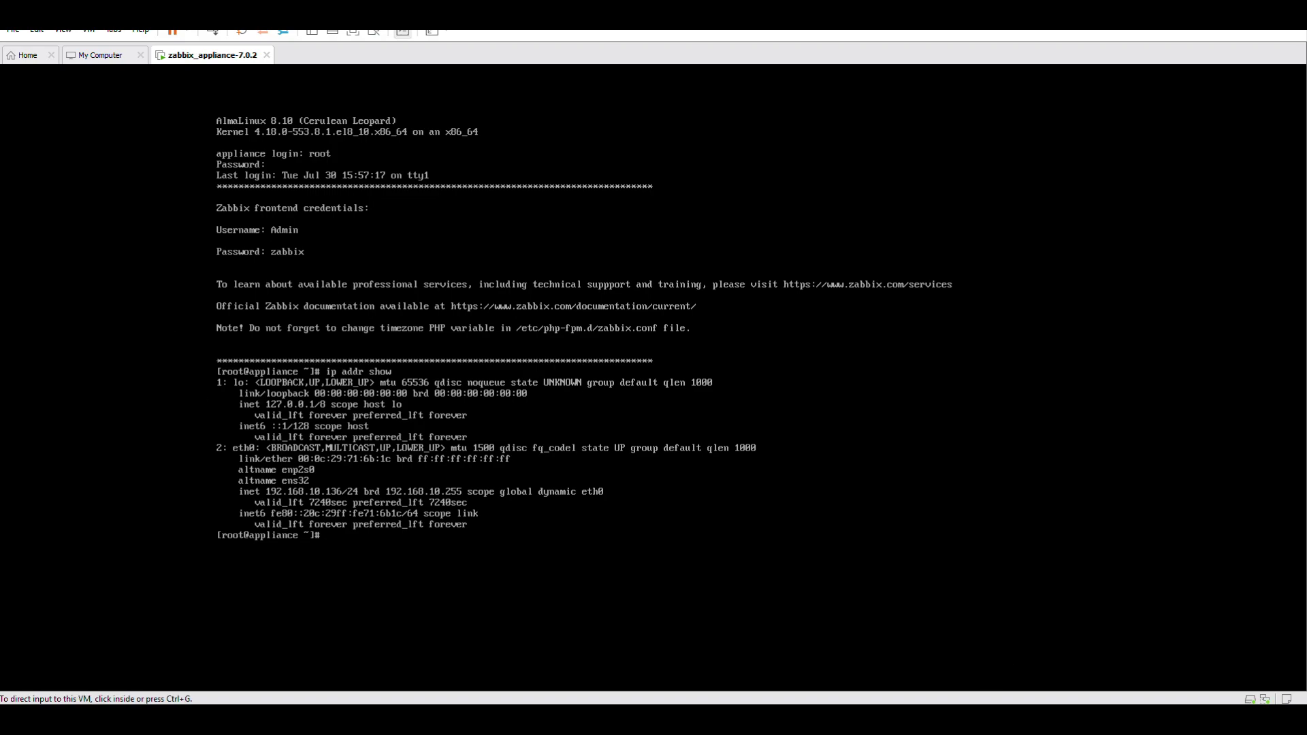
{"action": "mouse_move", "coordinate": [652, 719]}
Load 192.168.10.136 in Chrome and sign into Zabbix with the saved Admin login.
{"action": "type", "text": "192.168.10."}
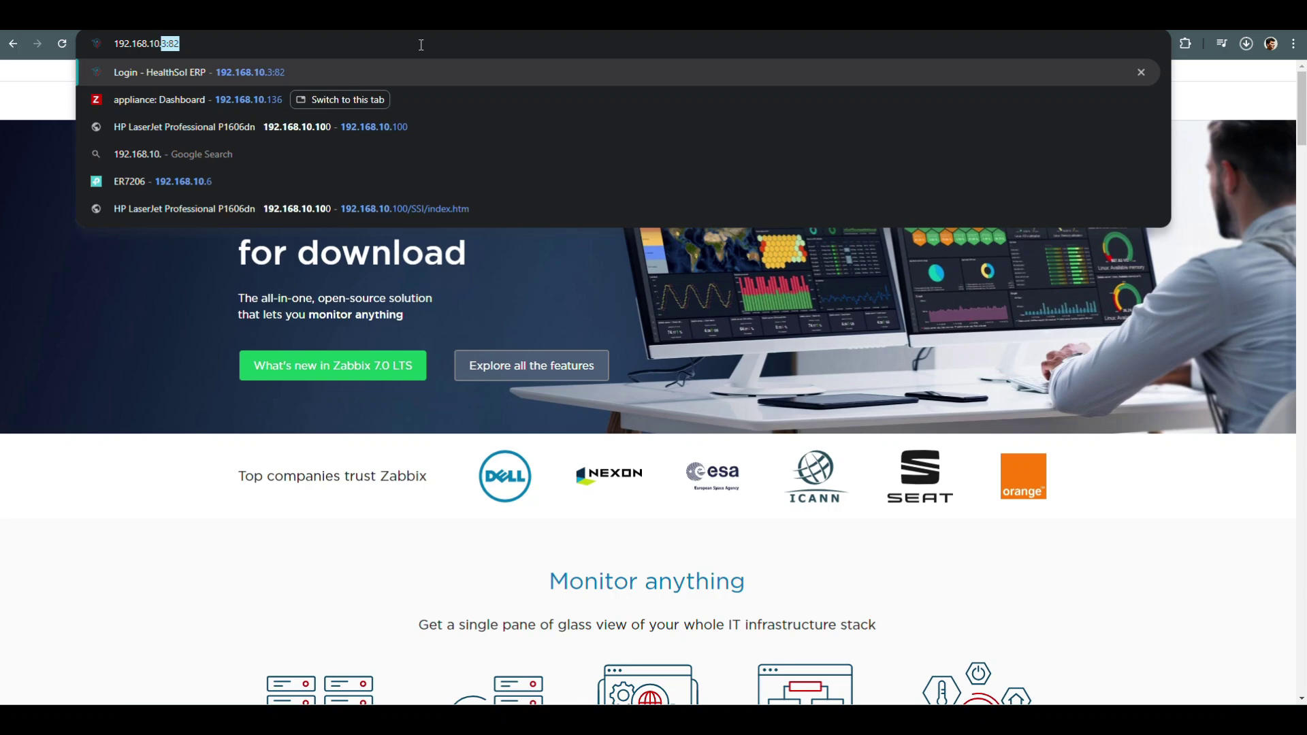
{"action": "type", "text": "136"}
{"action": "key", "text": "Return"}
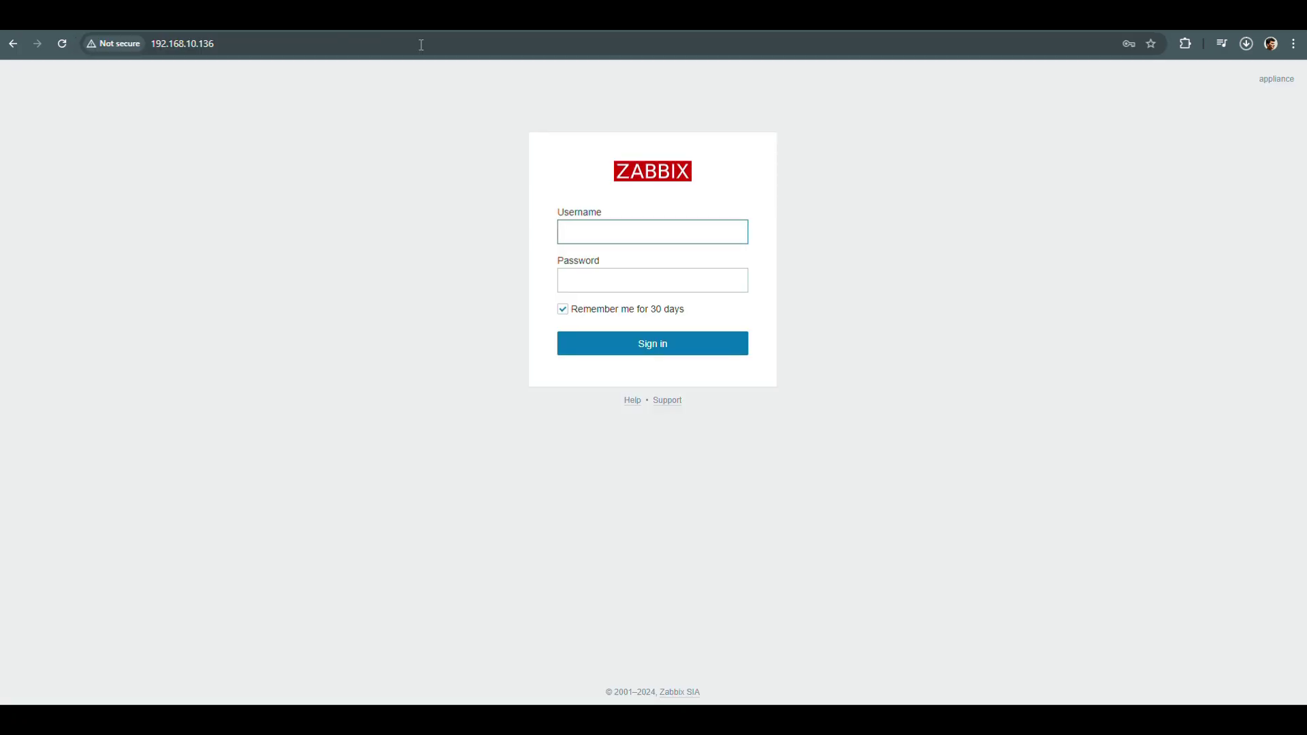
{"action": "left_click", "coordinate": [596, 241]}
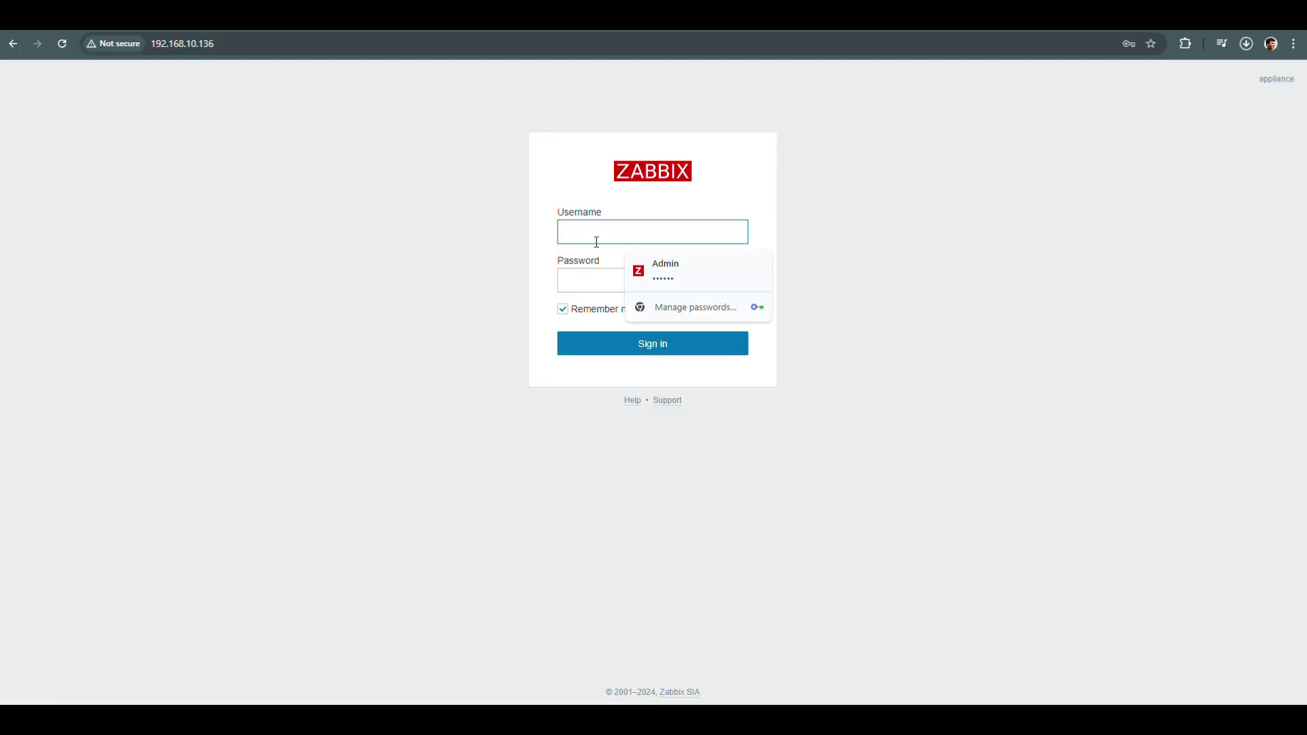
{"action": "left_click", "coordinate": [652, 267]}
{"action": "left_click", "coordinate": [640, 280]}
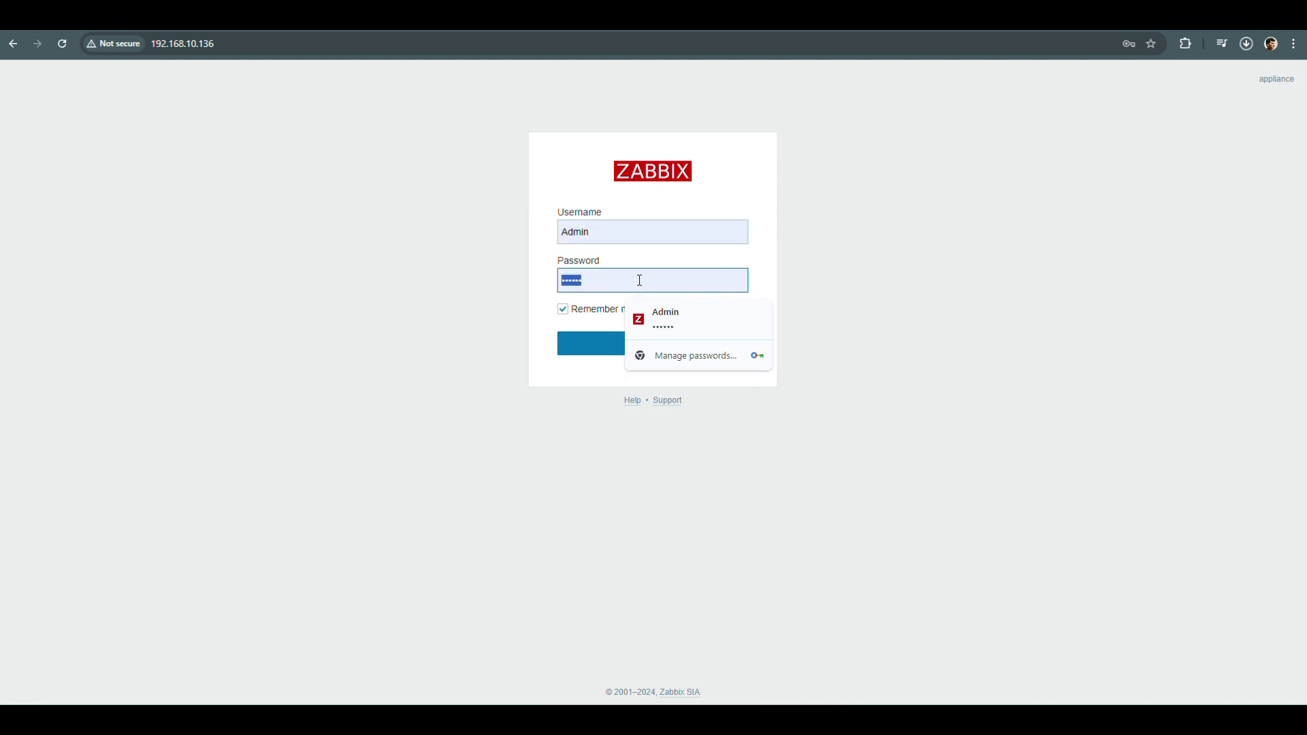
{"action": "left_click", "coordinate": [640, 279]}
{"action": "key", "text": "Return"}
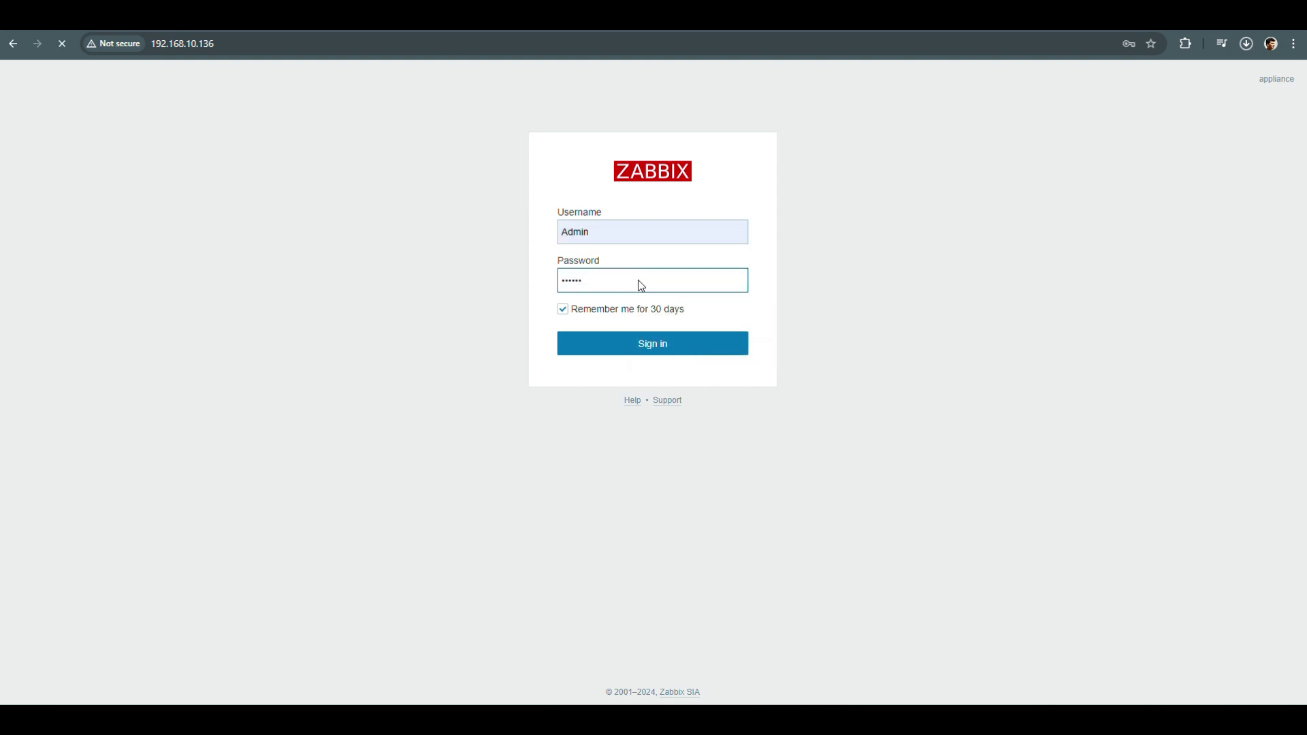